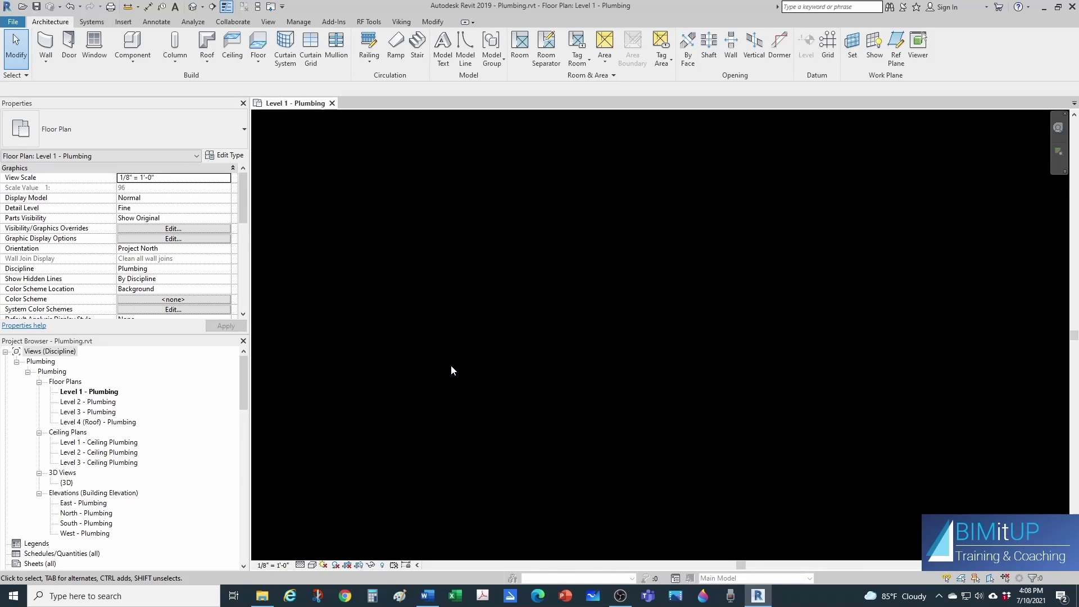
# Step: Draw a pipe run going vertical, horizontal, 45°, horizontal and back up vertically, with elbows
pyautogui.press('p')
pyautogui.press('i')
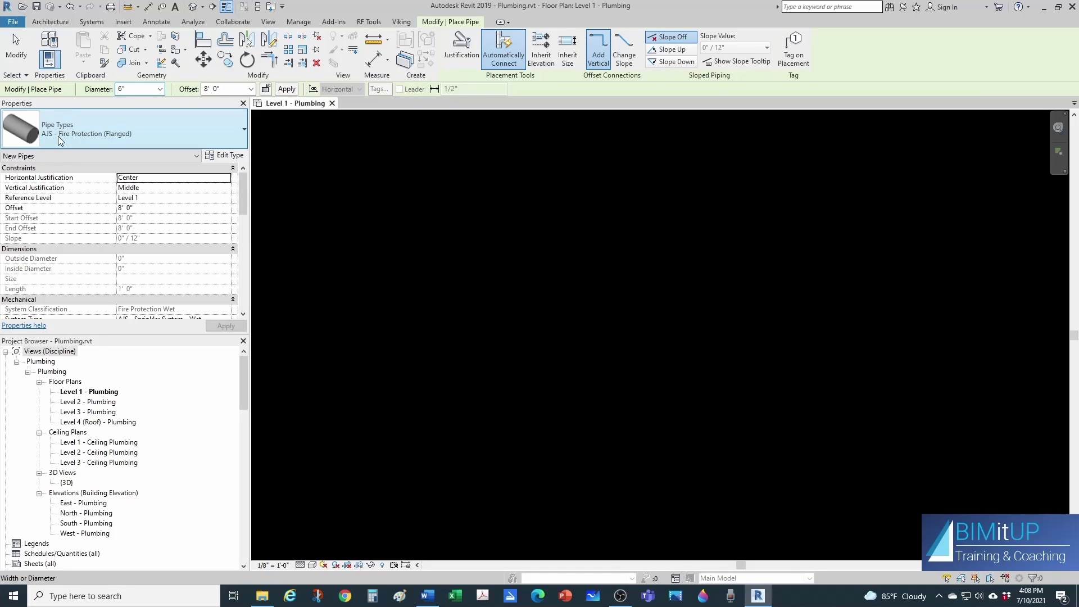
pyautogui.click(559, 458)
pyautogui.click(560, 278)
pyautogui.scroll(2, 595, 272)
pyautogui.click(693, 280)
pyautogui.moveTo(697, 279); pyautogui.dragTo(635, 363, button='middle')
pyautogui.click(681, 319)
pyautogui.click(756, 317)
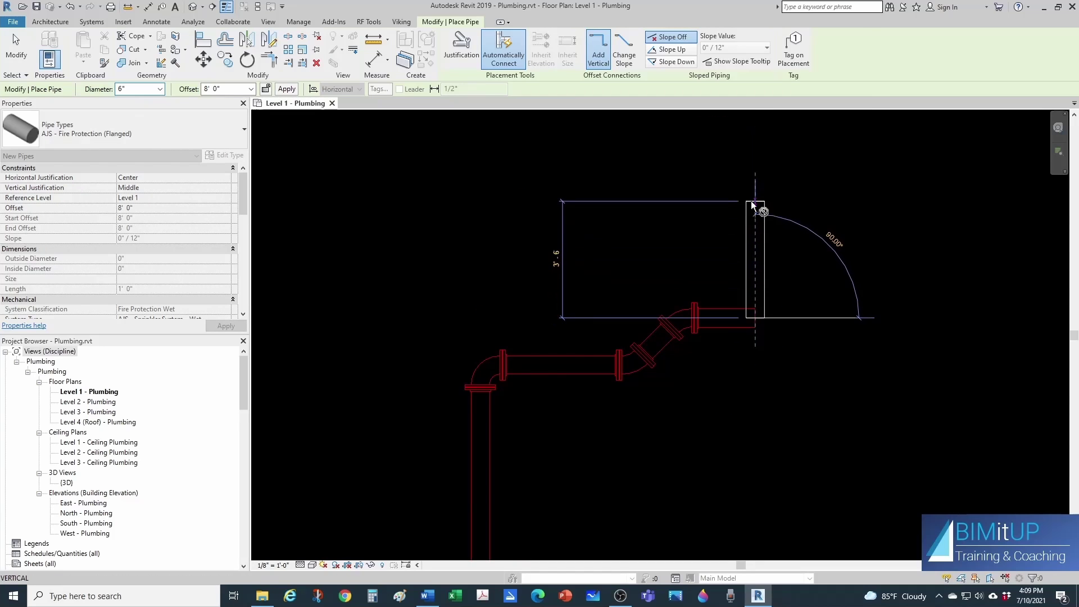
pyautogui.click(753, 201)
pyautogui.press('Escape')
pyautogui.press('Escape')
# Step: Convert the top elbow into a reducing tee and draw a horizontal pipe out of it to the right
pyautogui.click(757, 346)
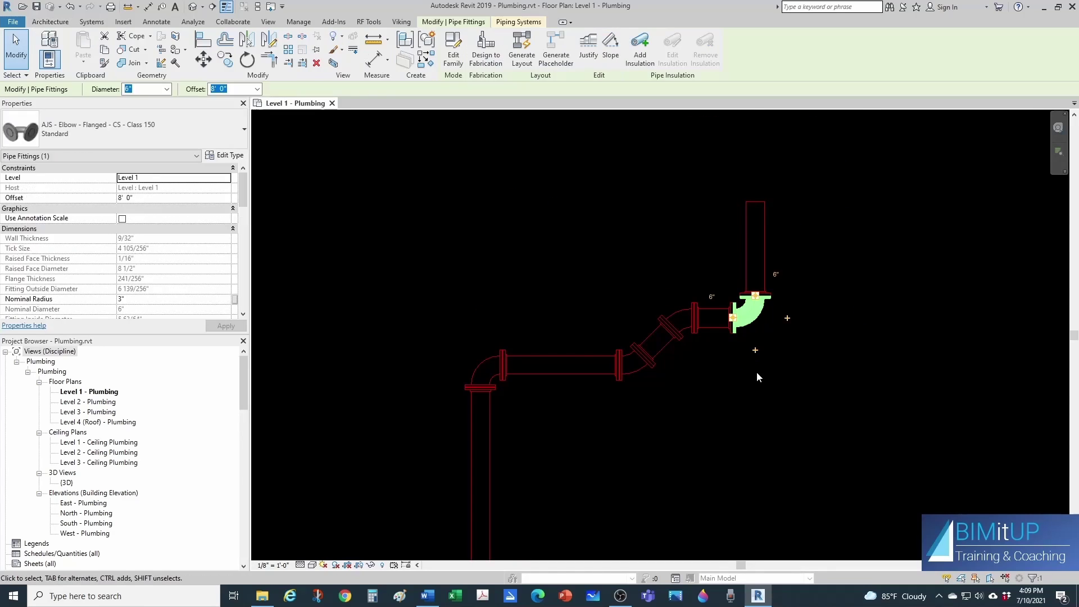
pyautogui.click(755, 351)
pyautogui.click(766, 336)
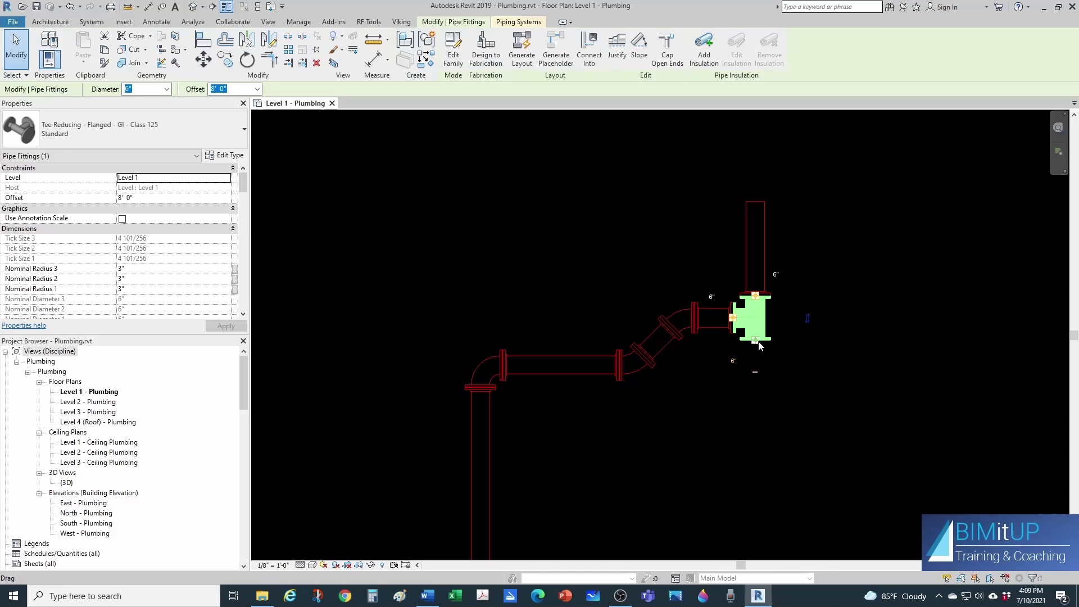
pyautogui.rightClick(757, 343)
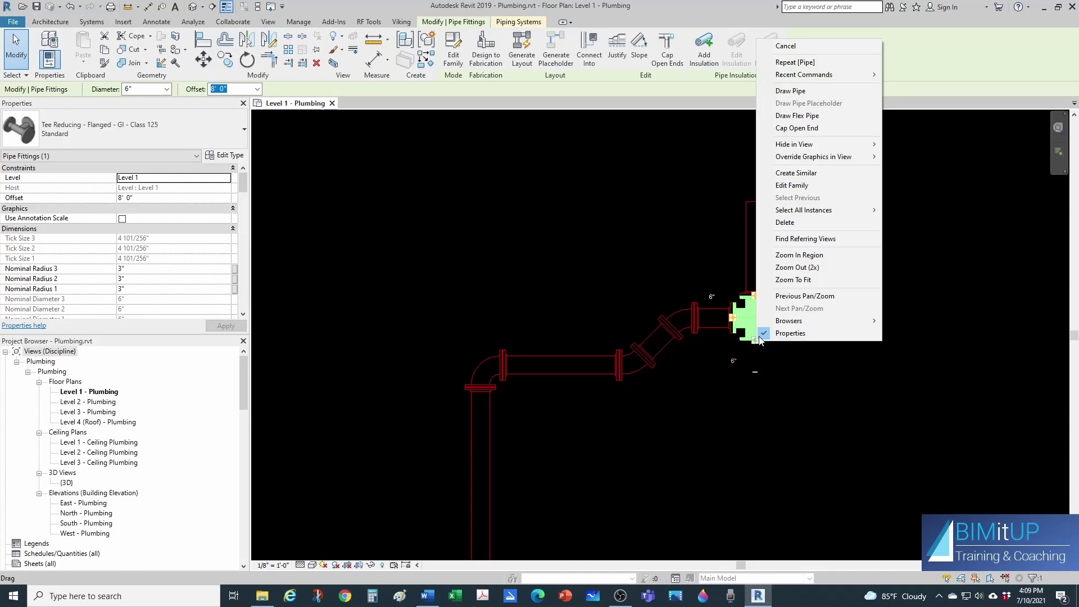
pyautogui.click(786, 93)
pyautogui.scroll(-3, 733, 399)
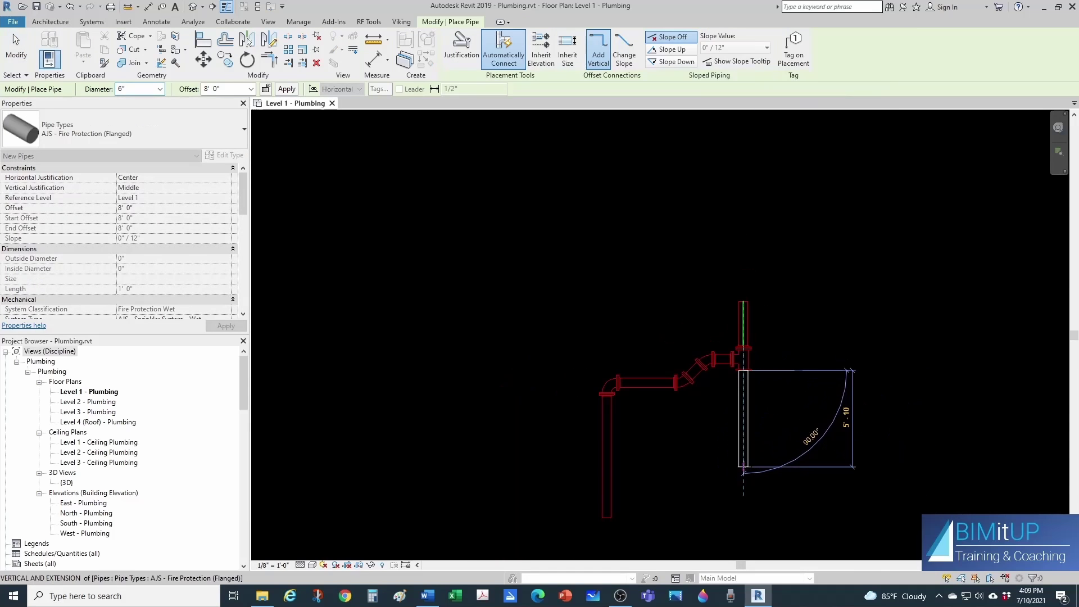
pyautogui.click(922, 468)
pyautogui.press('Escape')
pyautogui.press('Escape')
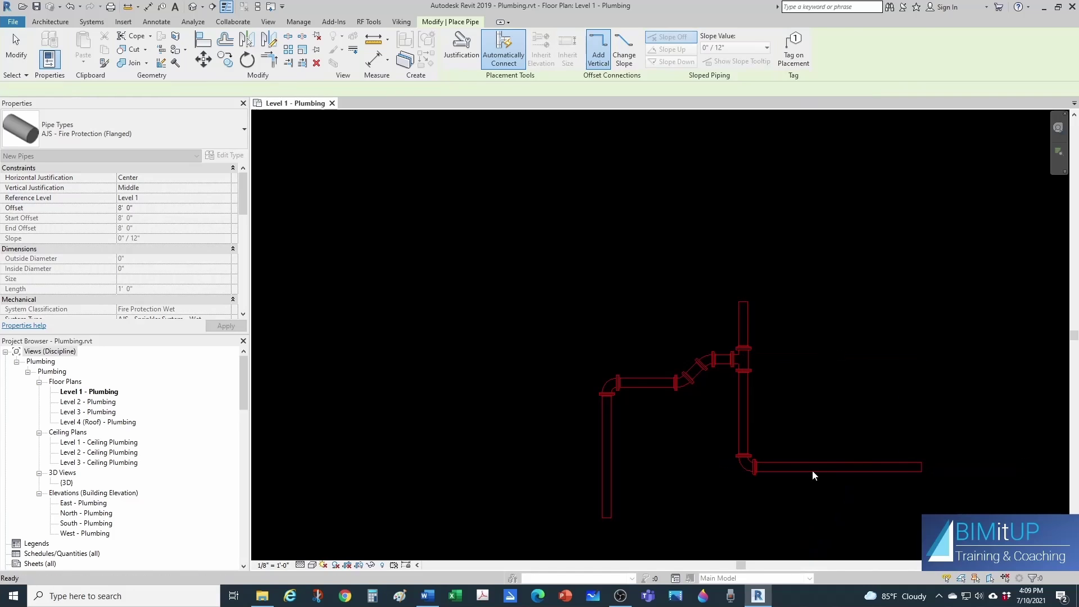
# Step: Use Create Similar (CS) to add a matching vertical branch off the horizontal pipe, forming a tee
pyautogui.scroll(2, 801, 460)
pyautogui.click(799, 469)
pyautogui.press('c')
pyautogui.press('s')
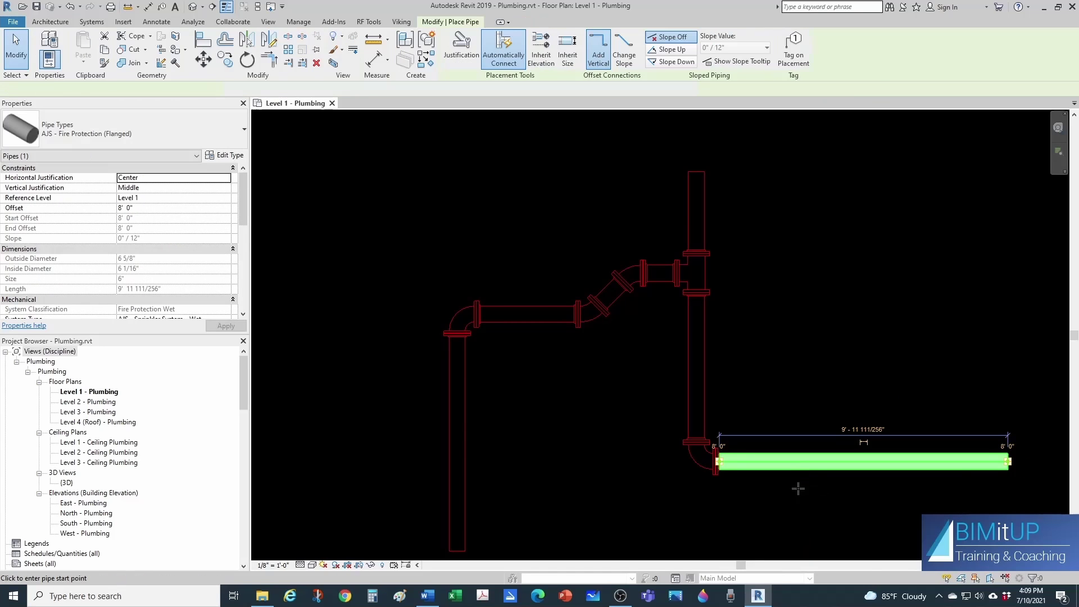
pyautogui.scroll(1, 789, 477)
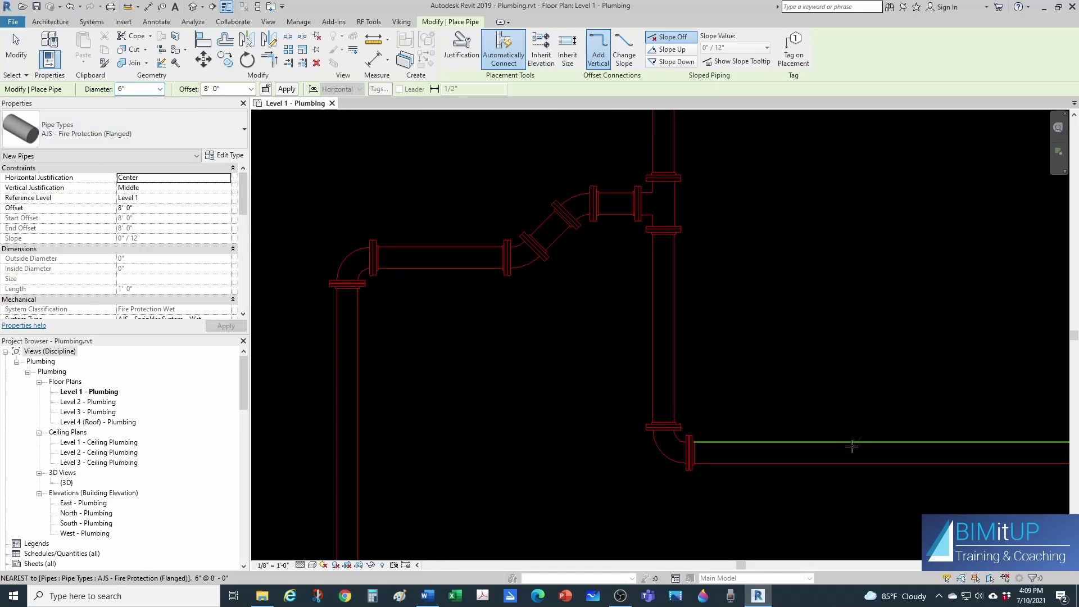
pyautogui.click(831, 455)
pyautogui.click(831, 346)
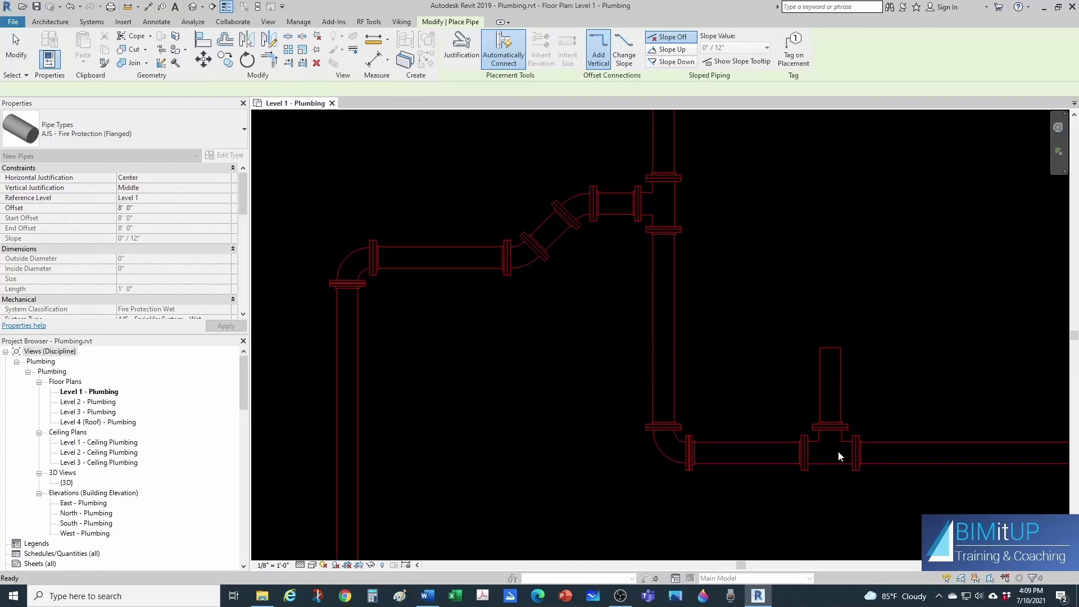
pyautogui.press('Escape')
pyautogui.press('Escape')
# Step: Add a second vertical branch at 4" diameter off the horizontal pipe with Create Similar
pyautogui.scroll(-1, 799, 435)
pyautogui.moveTo(776, 436); pyautogui.dragTo(427, 426, button='middle')
pyautogui.click(488, 382)
pyautogui.press('c')
pyautogui.press('s')
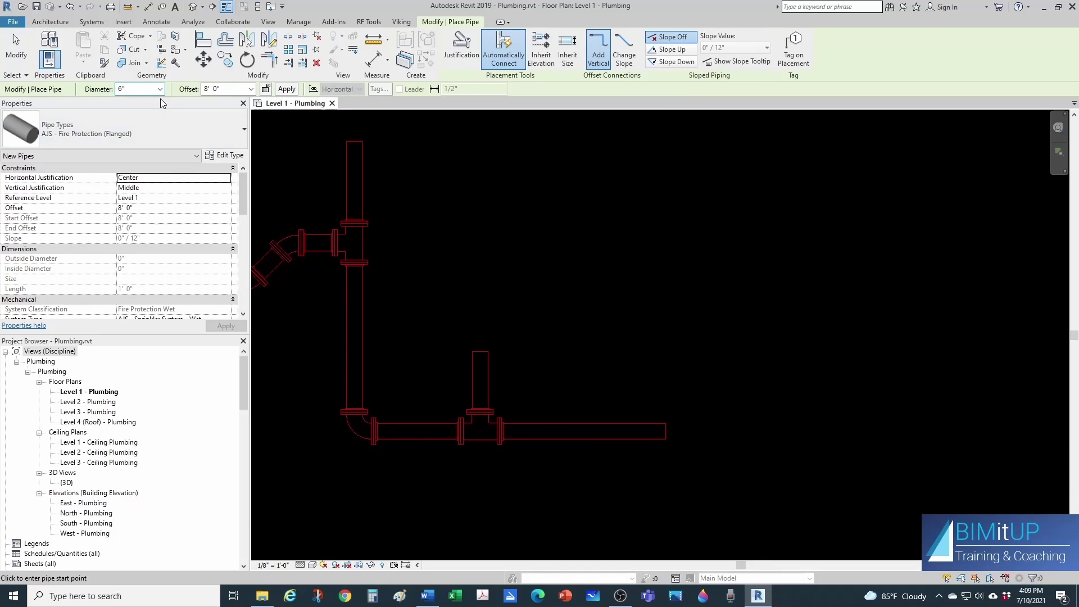
pyautogui.click(160, 89)
pyautogui.click(125, 168)
pyautogui.scroll(2, 542, 410)
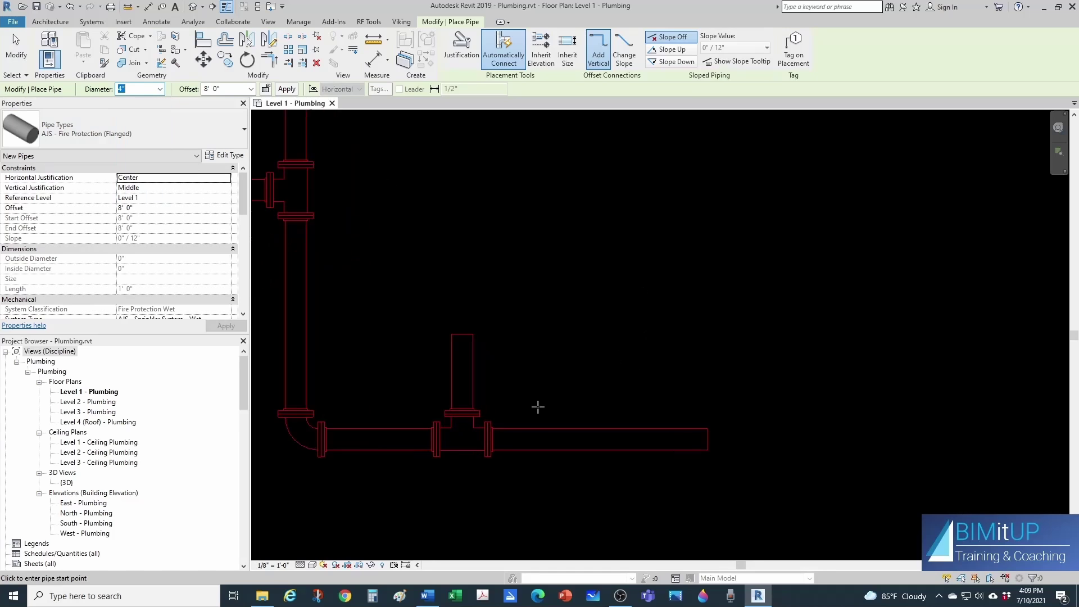
pyautogui.click(639, 447)
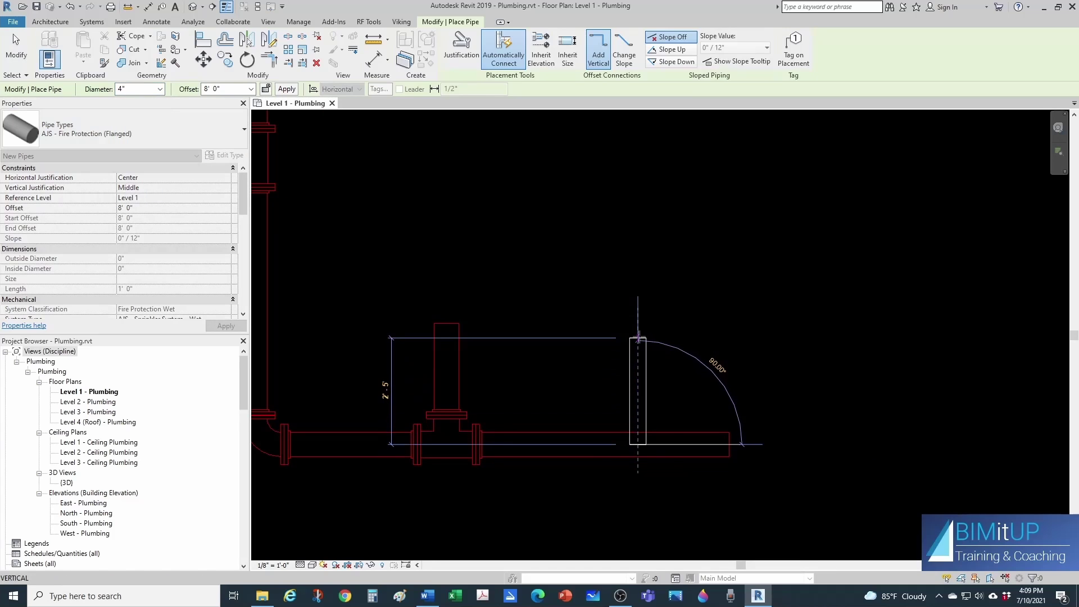
pyautogui.click(639, 336)
pyautogui.press('Escape')
pyautogui.press('Escape')
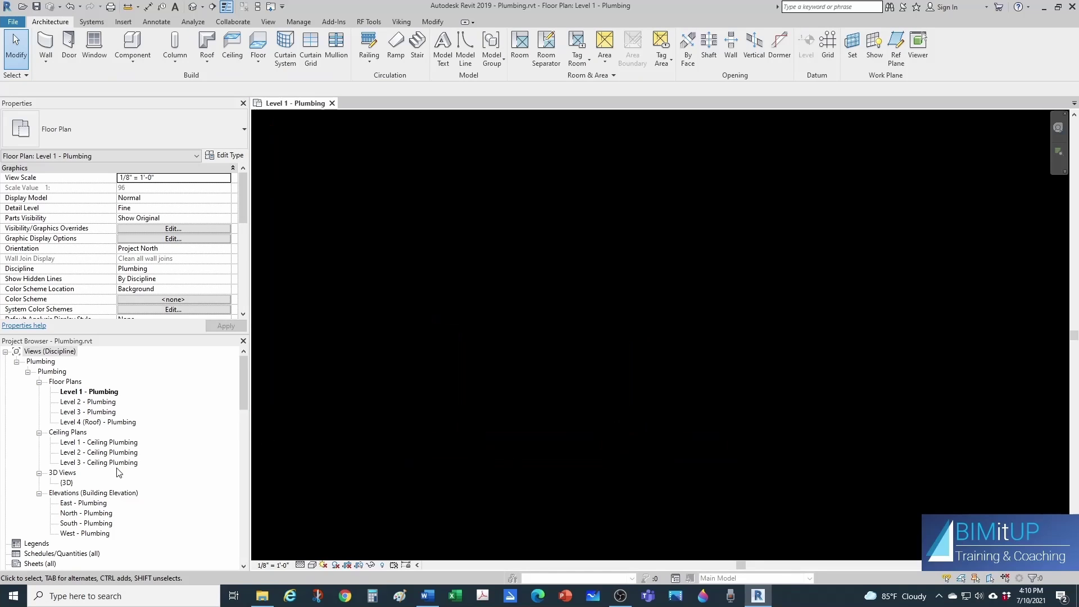
# Step: Duplicate the Standard pipe type under Families > Pipes > Pipe Types in the Project Browser
pyautogui.scroll(-3, 117, 473)
pyautogui.scroll(-4, 13, 488)
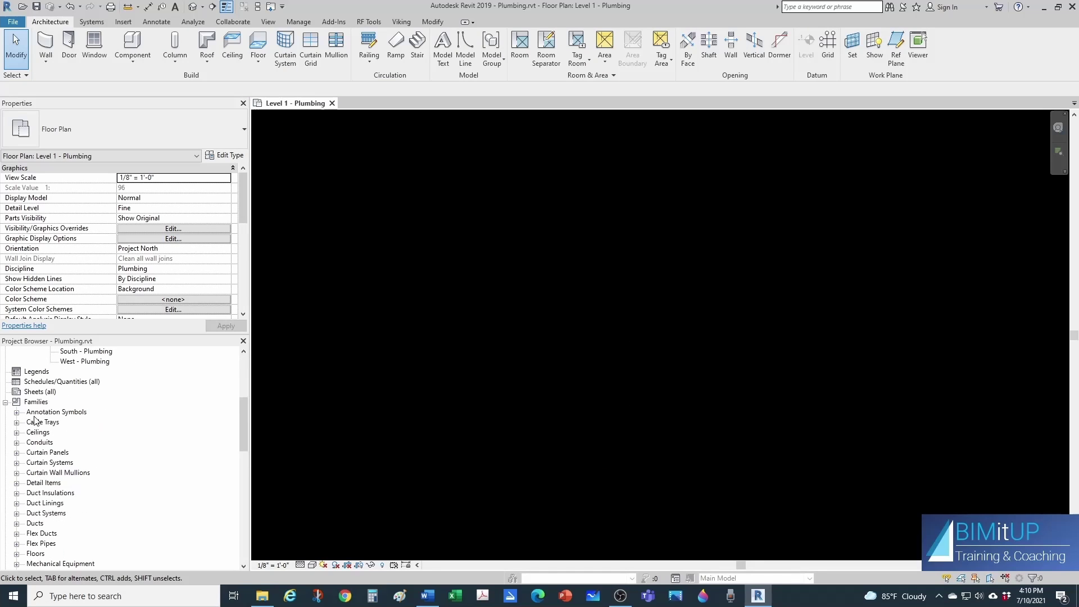
pyautogui.scroll(-3, 56, 484)
pyautogui.doubleClick(56, 484)
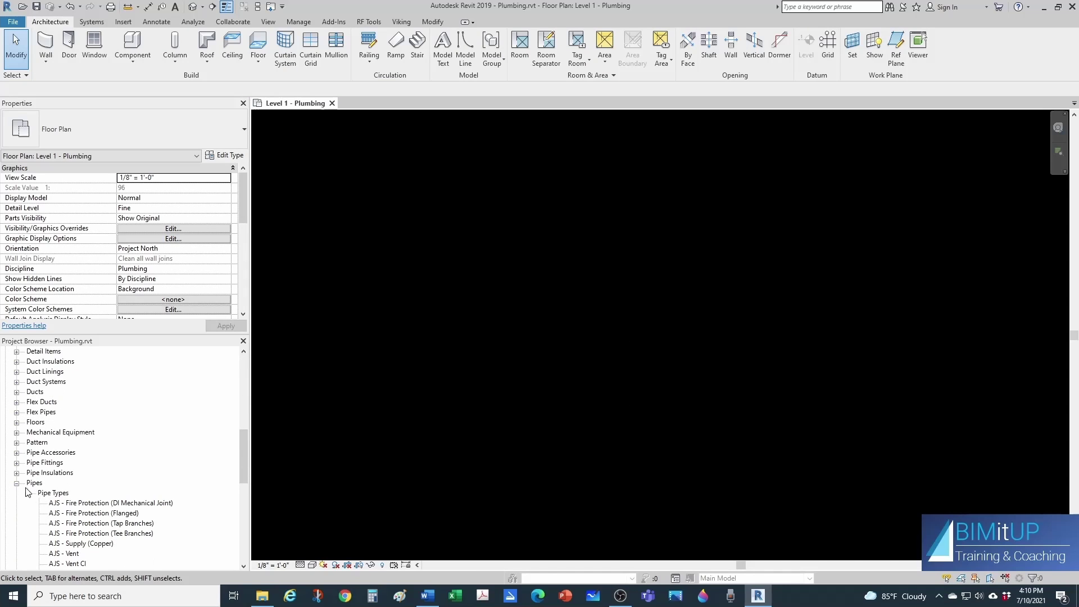
pyautogui.scroll(-1, 56, 480)
pyautogui.scroll(-2, 54, 462)
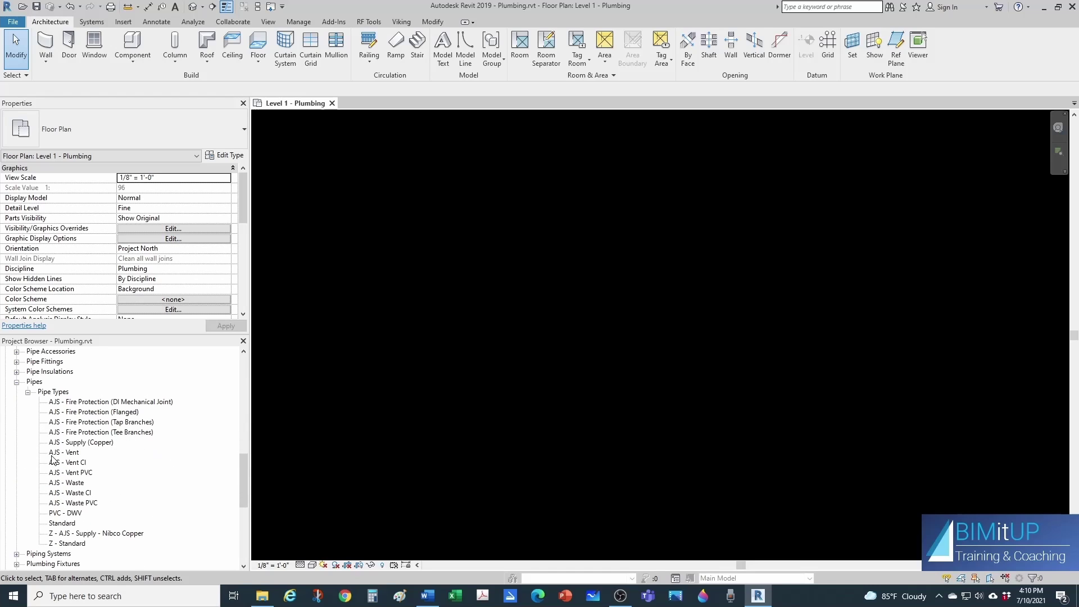
pyautogui.scroll(-1, 71, 535)
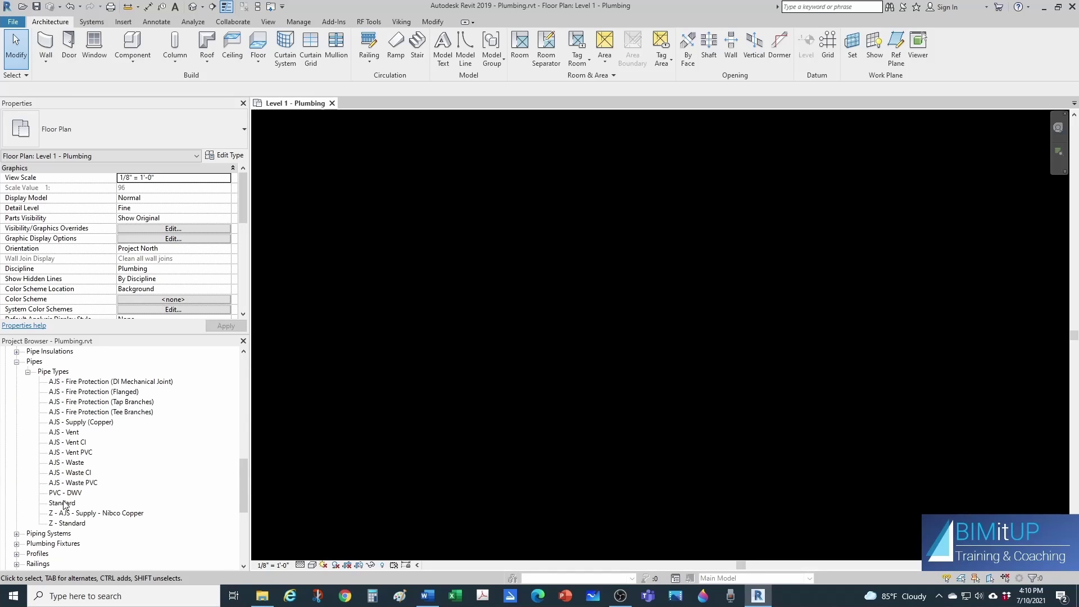
pyautogui.click(62, 503)
pyautogui.rightClick(74, 504)
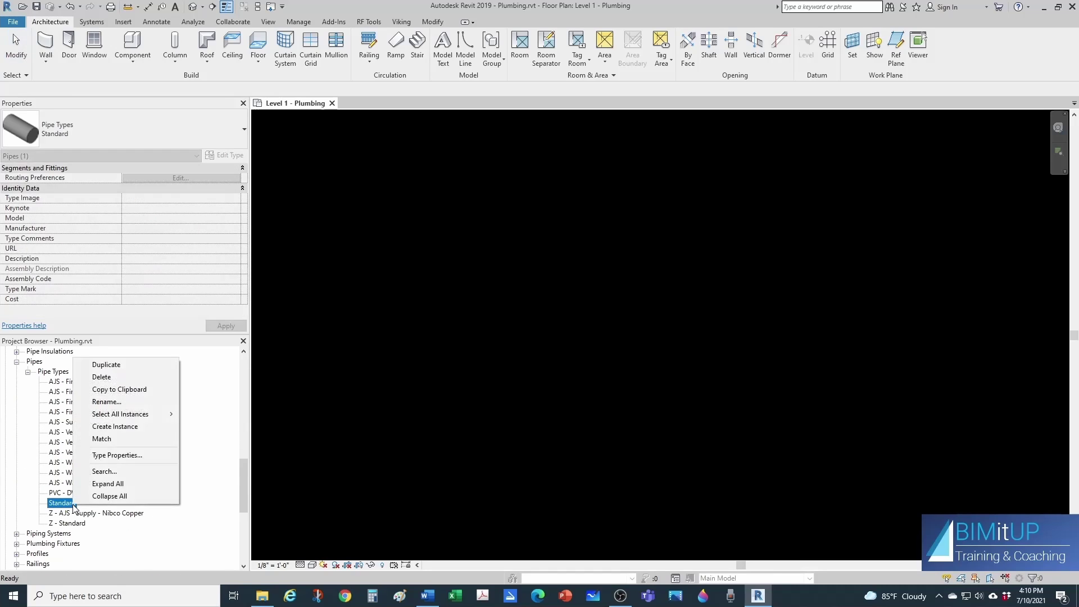
pyautogui.click(106, 364)
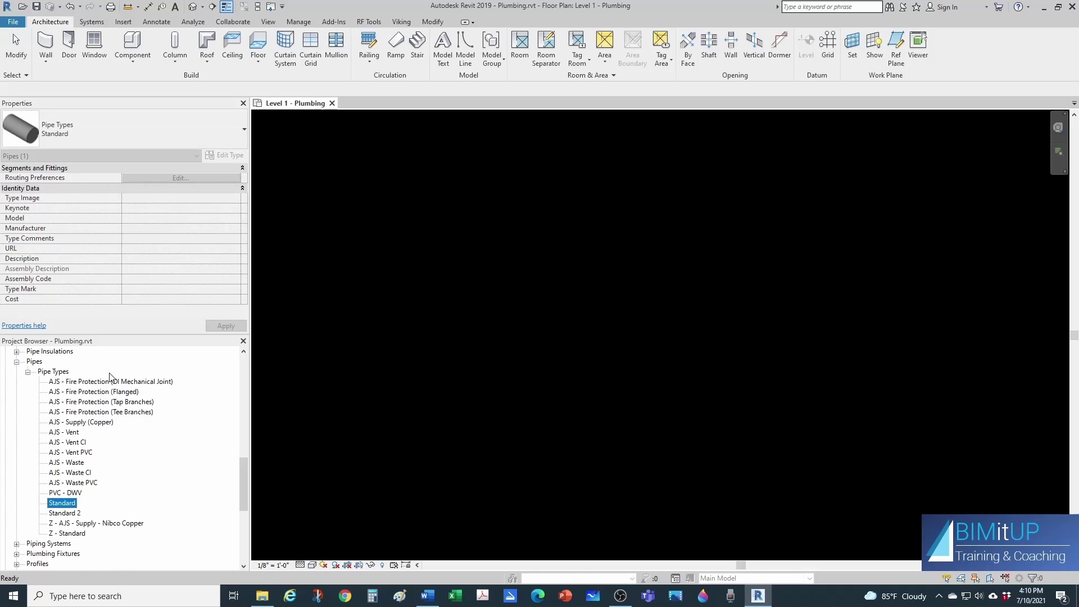
# Step: Rename the copy 'Standard 2' to 'AJS - Flanged Steel' and bring up its context menu
pyautogui.rightClick(55, 515)
pyautogui.click(89, 412)
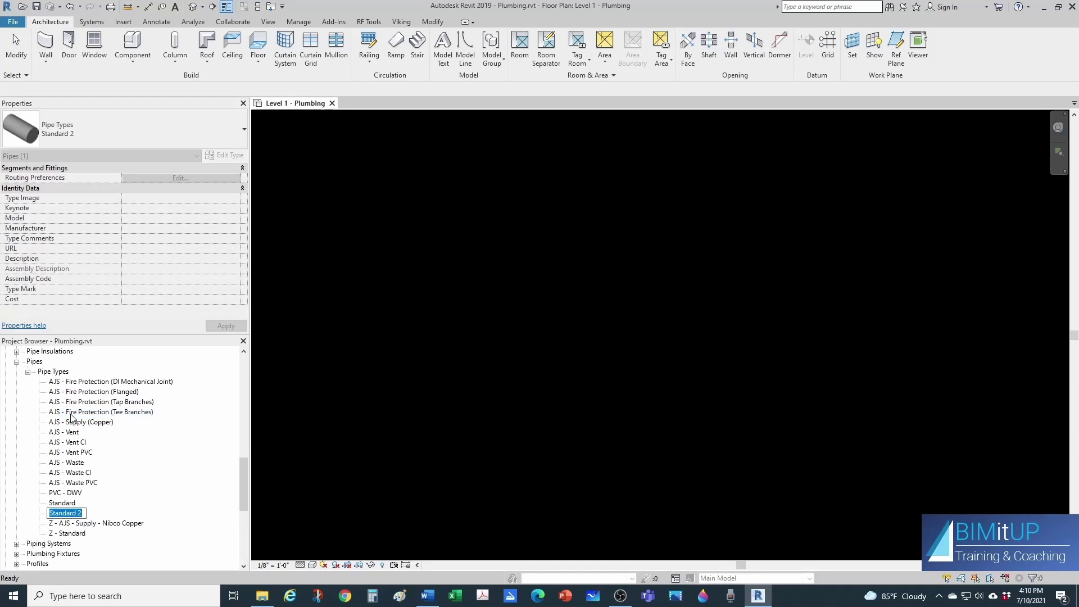
pyautogui.write('AJS - Flanged Steel')
pyautogui.press('Return')
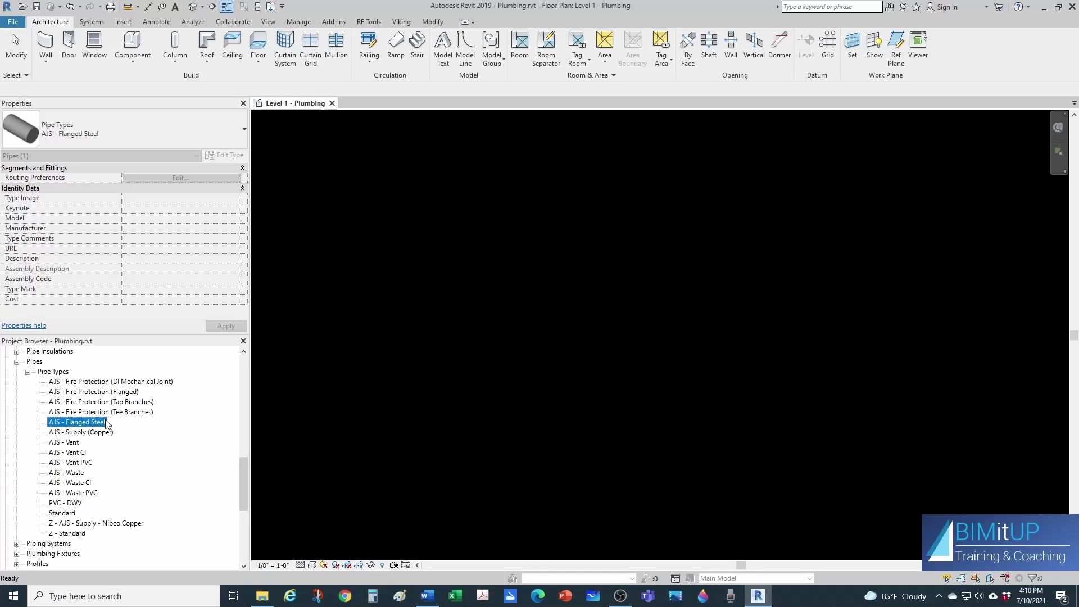
pyautogui.rightClick(107, 423)
# Step: In the type's routing preferences, set the pipe segment to Carbon Steel - Schedule 40 and launch Load Family
pyautogui.click(152, 518)
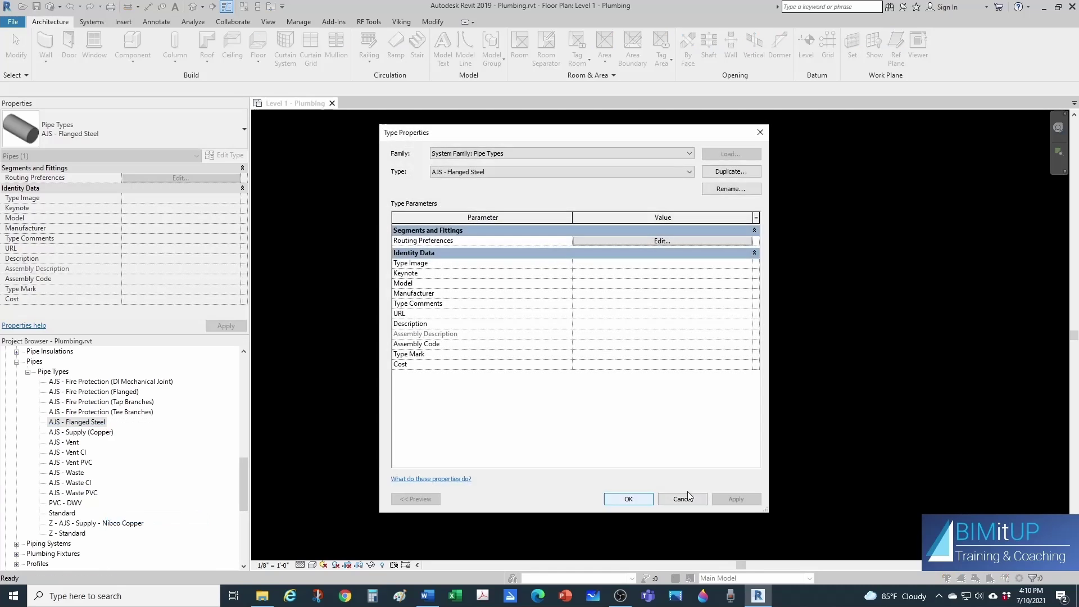
pyautogui.click(599, 241)
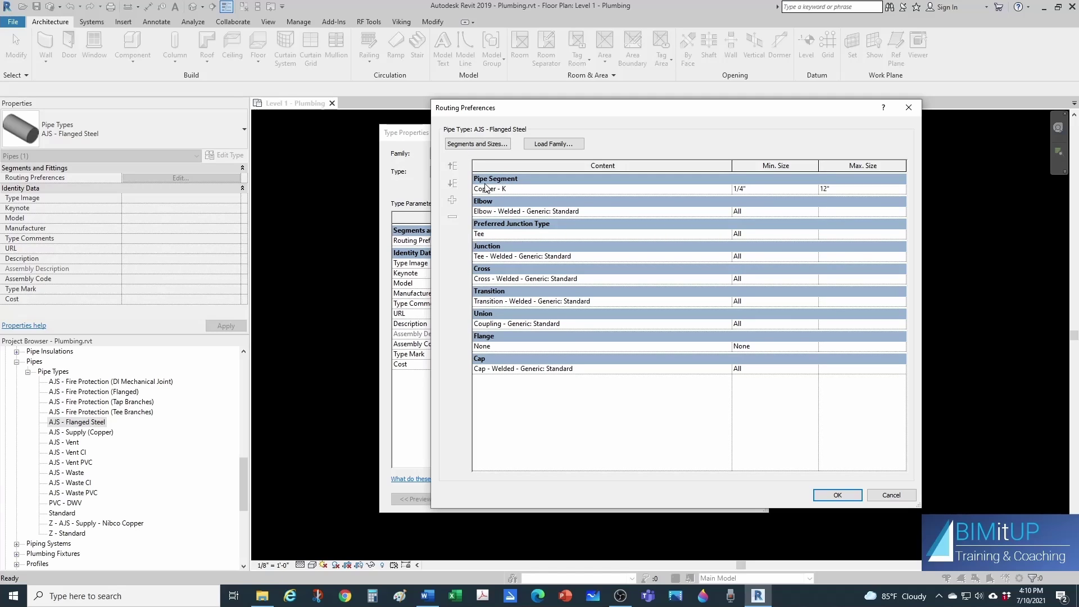
pyautogui.click(726, 190)
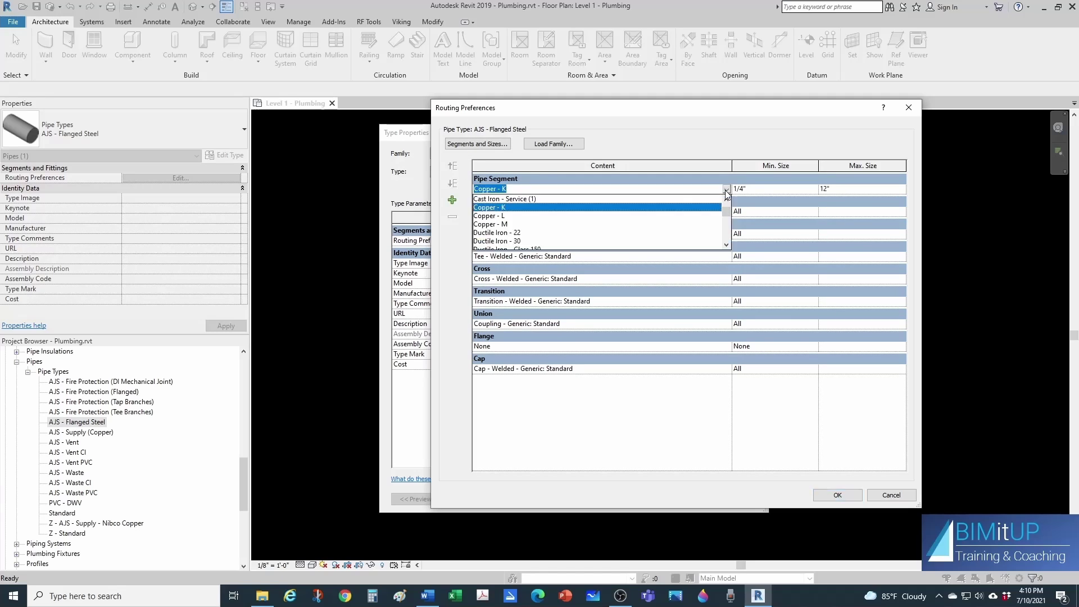
pyautogui.scroll(1, 585, 245)
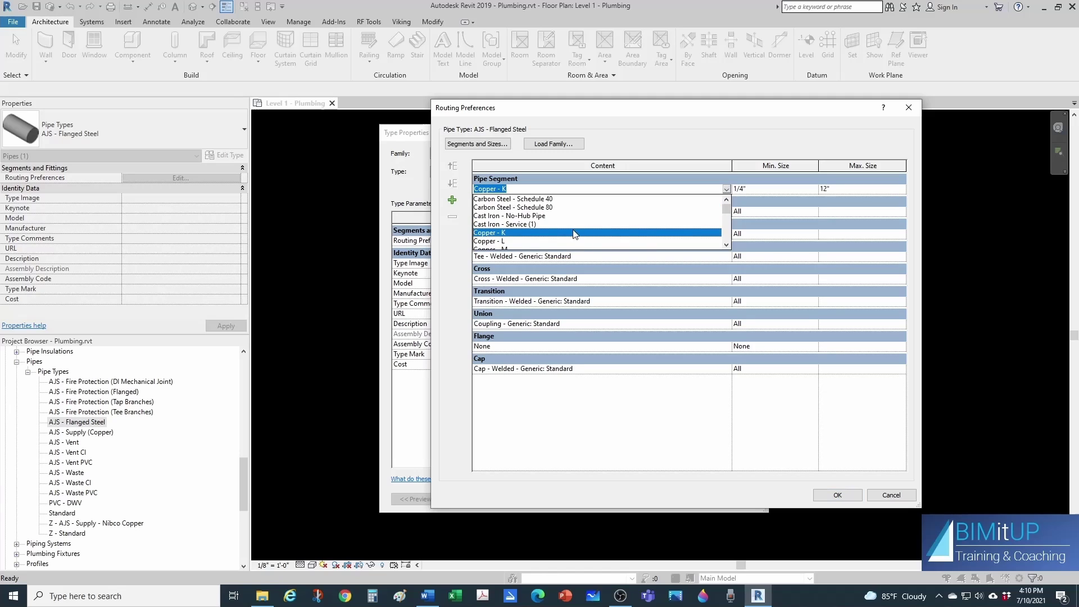
pyautogui.click(525, 199)
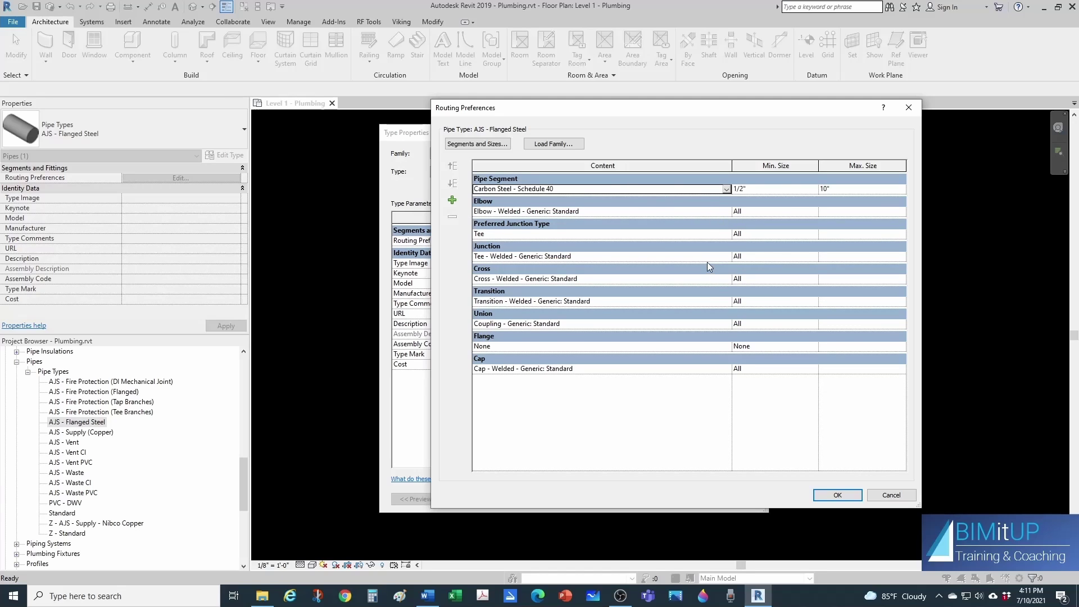
pyautogui.click(553, 144)
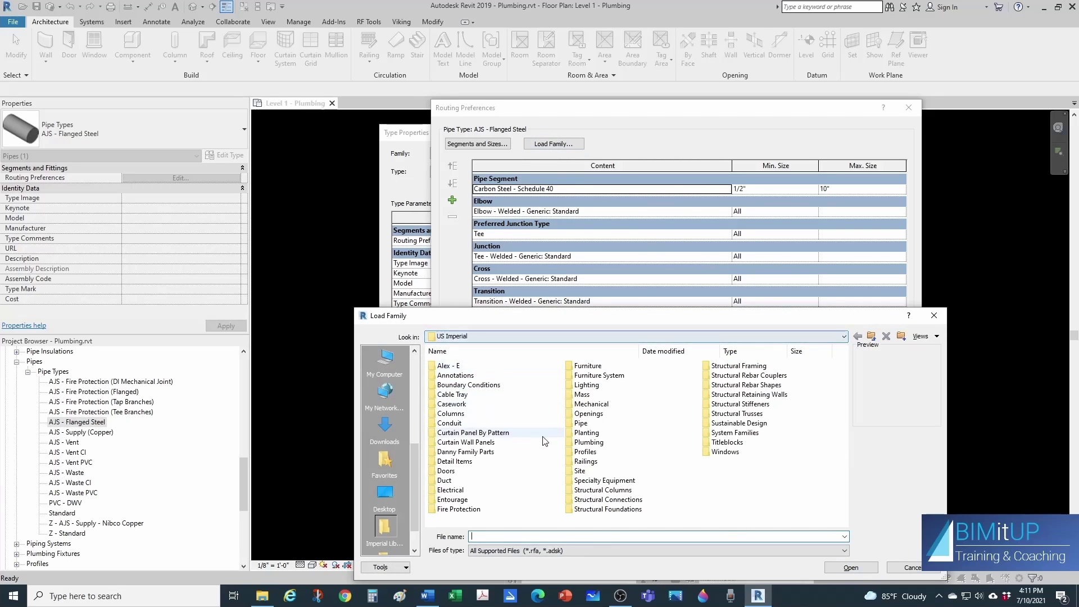
# Step: Load the Carbon Steel Class 150 Flanged Cross, Elbow, Elbow Long Radius, Reducer and Tee families
pyautogui.doubleClick(581, 423)
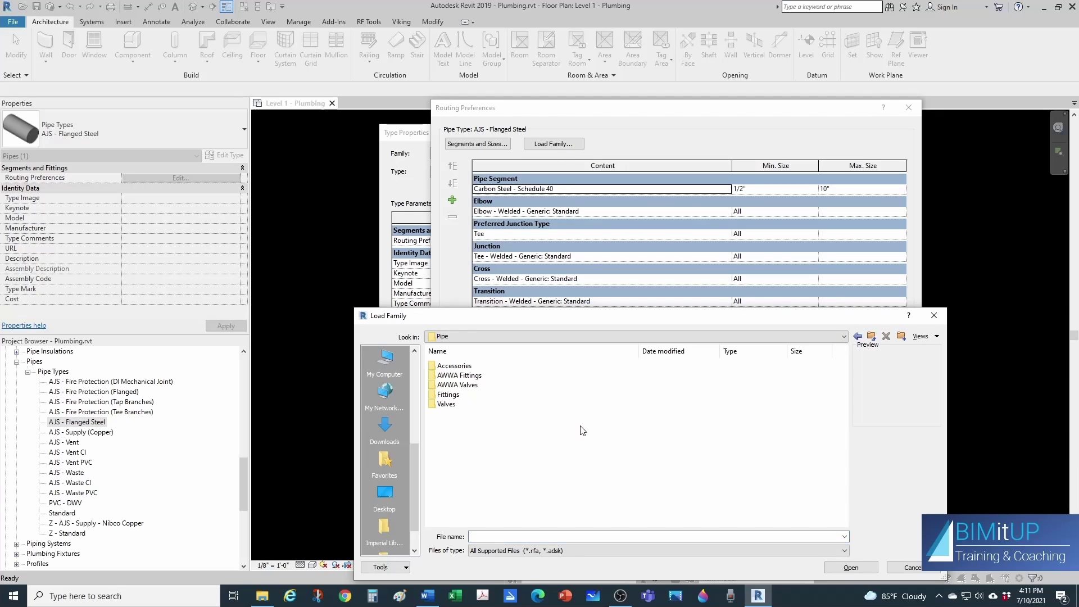
pyautogui.doubleClick(453, 395)
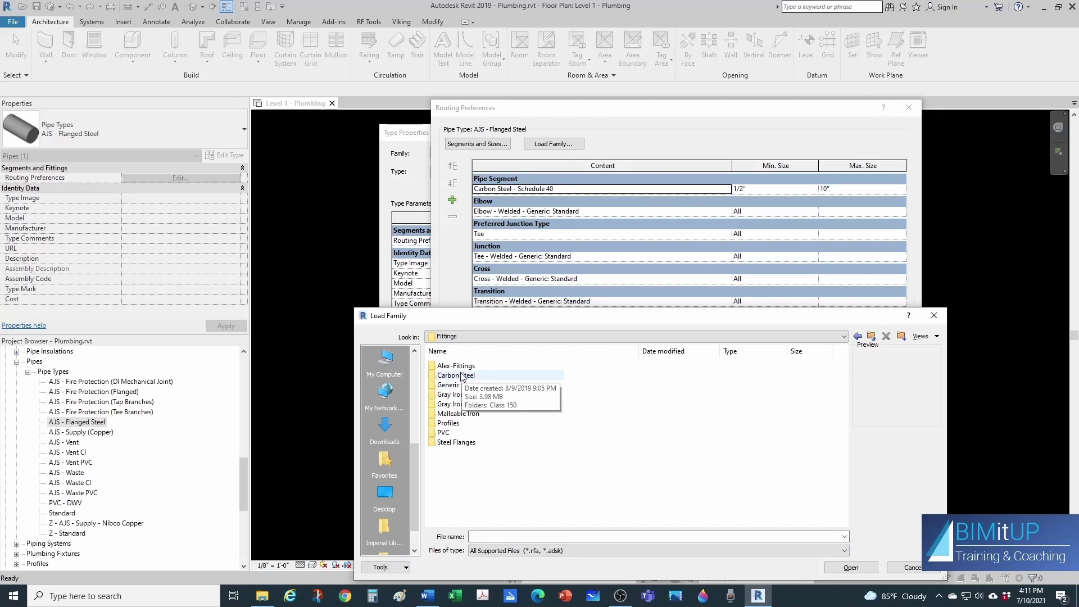
pyautogui.doubleClick(461, 375)
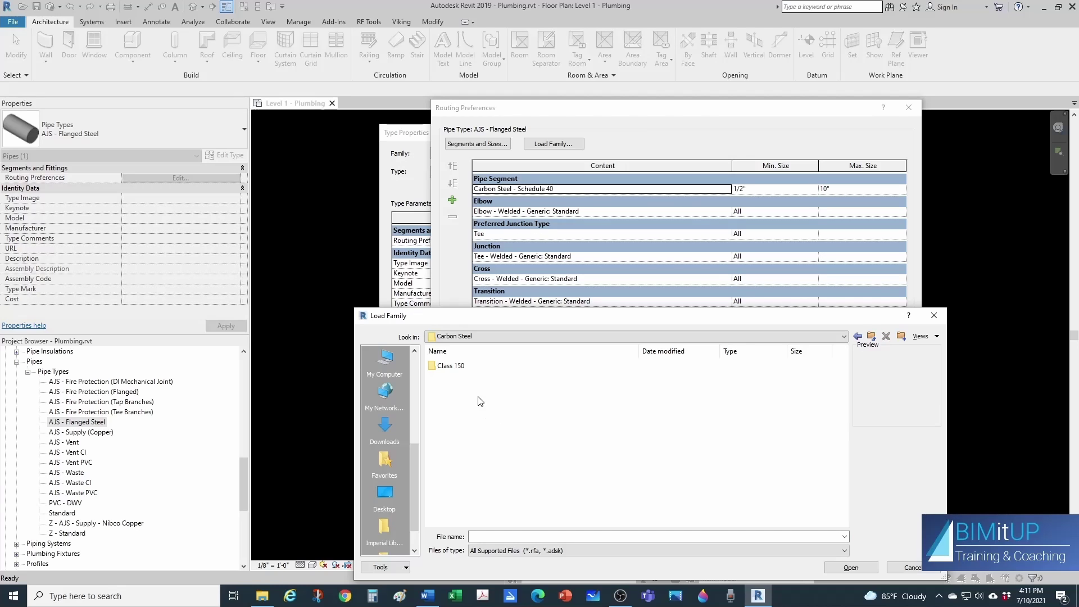
pyautogui.doubleClick(449, 366)
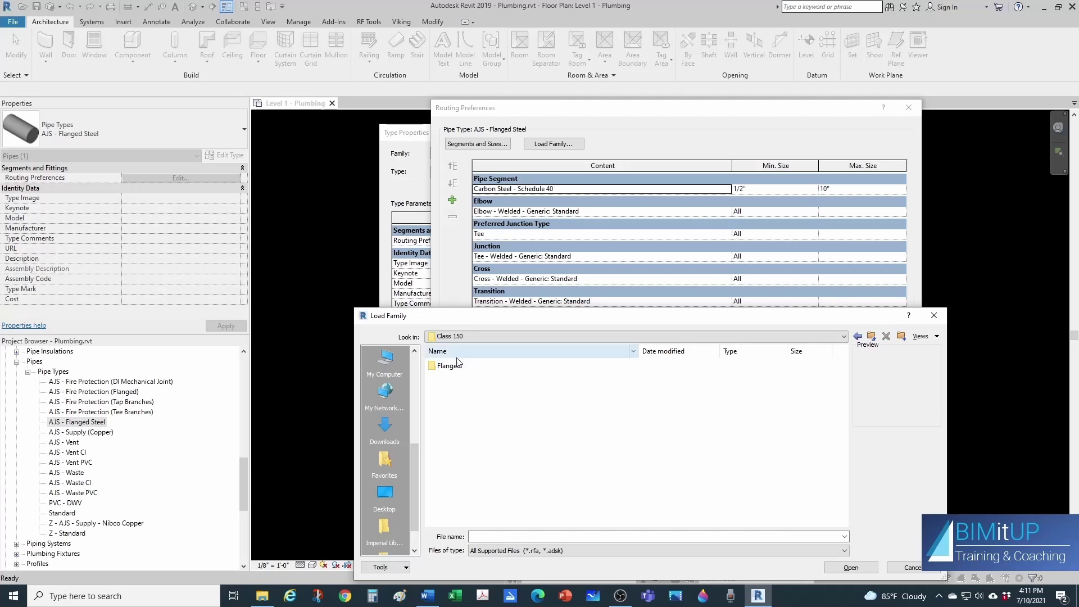
pyautogui.doubleClick(452, 366)
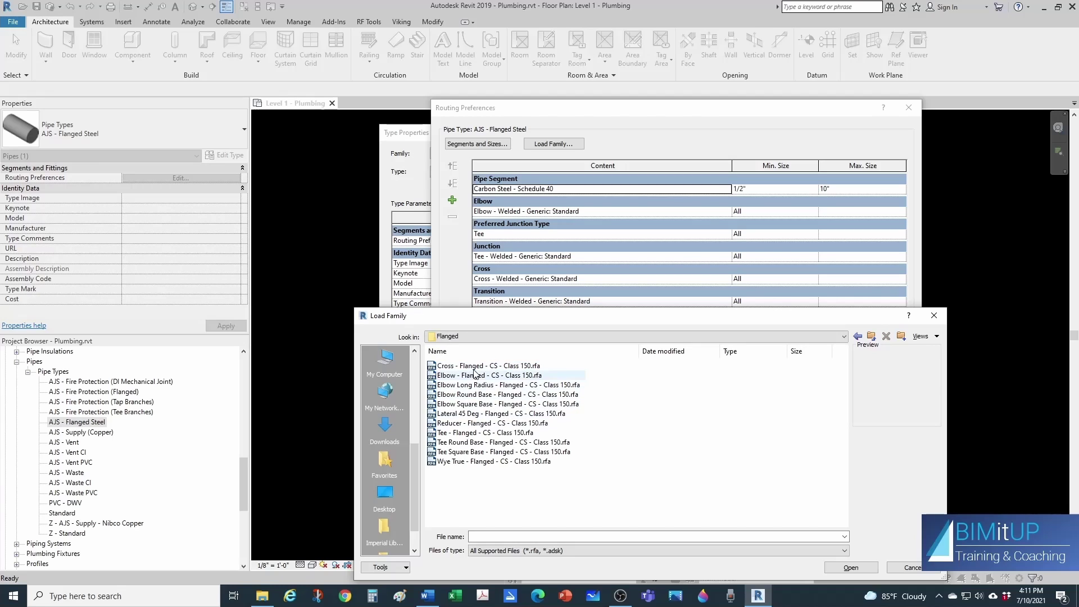
pyautogui.click(475, 366)
pyautogui.click(475, 375)
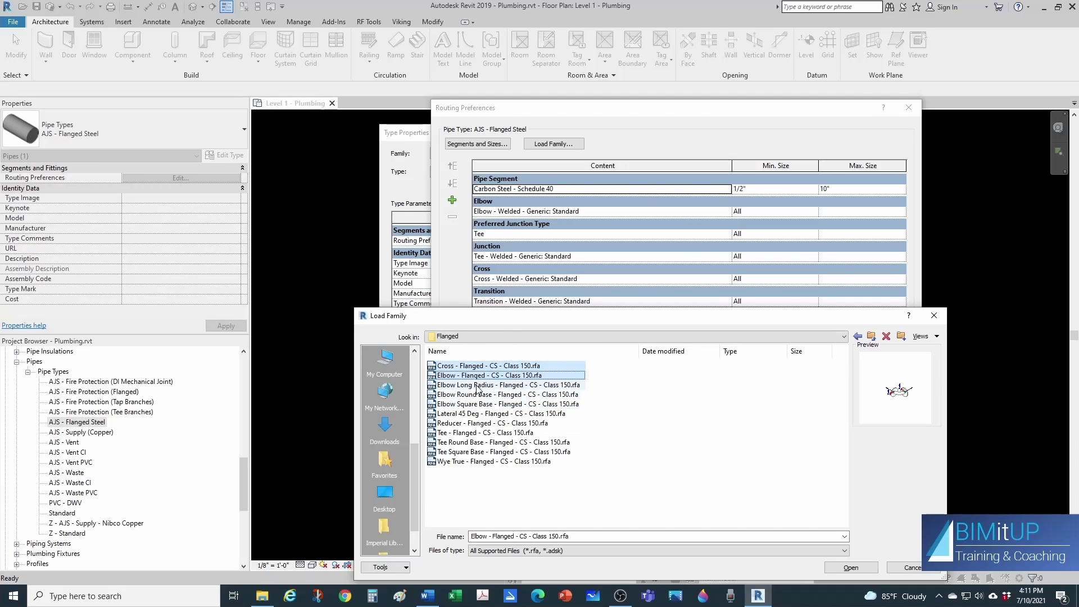
pyautogui.keyDown('ctrl'); pyautogui.click(477, 385); pyautogui.keyUp('ctrl')
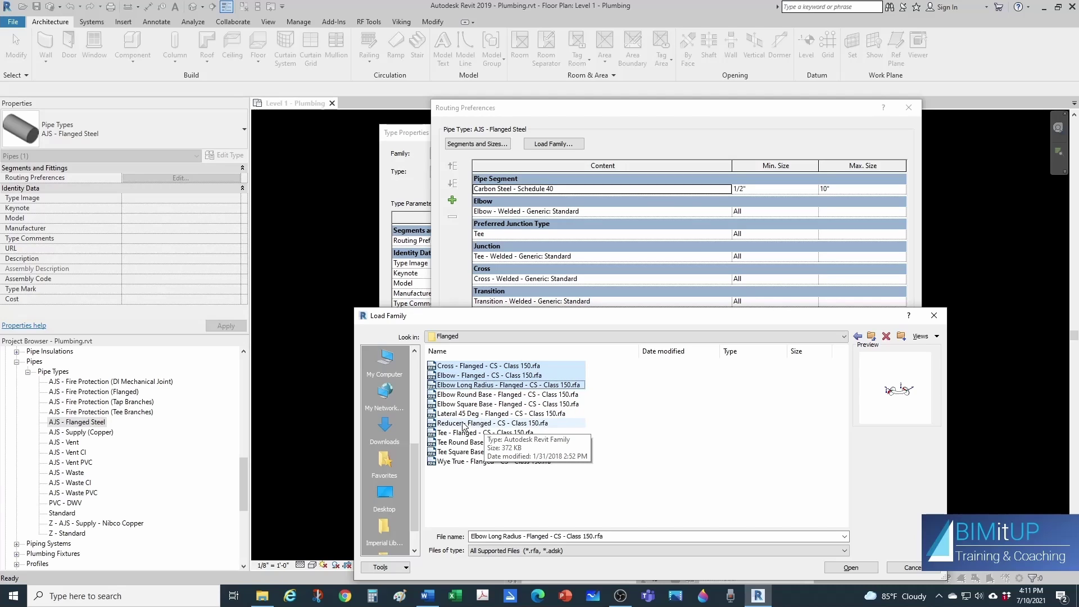
pyautogui.keyDown('ctrl'); pyautogui.click(463, 423); pyautogui.keyUp('ctrl')
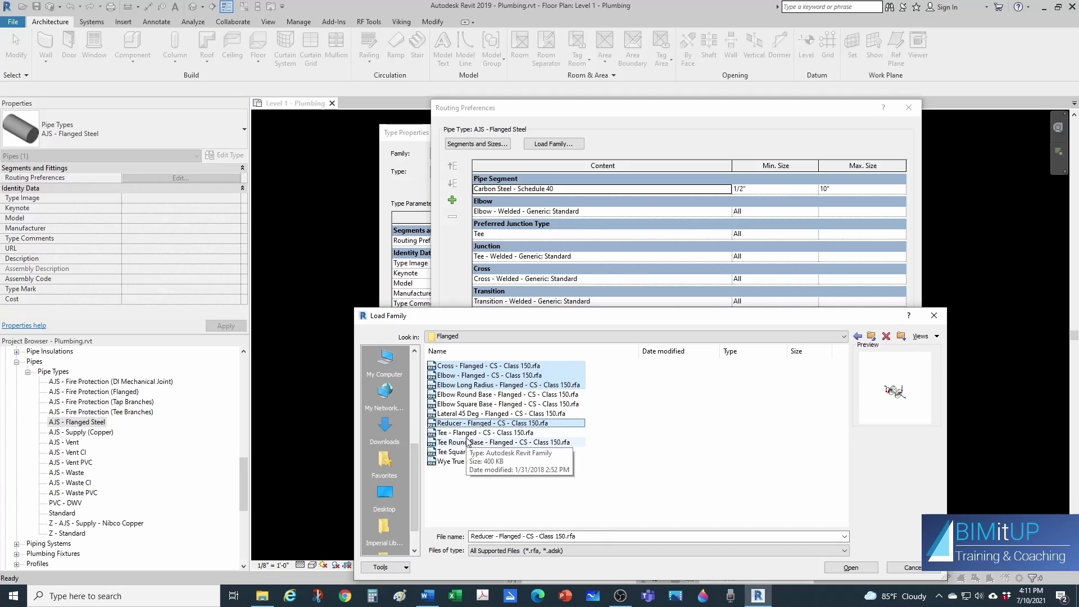
pyautogui.keyDown('ctrl'); pyautogui.click(466, 433); pyautogui.keyUp('ctrl')
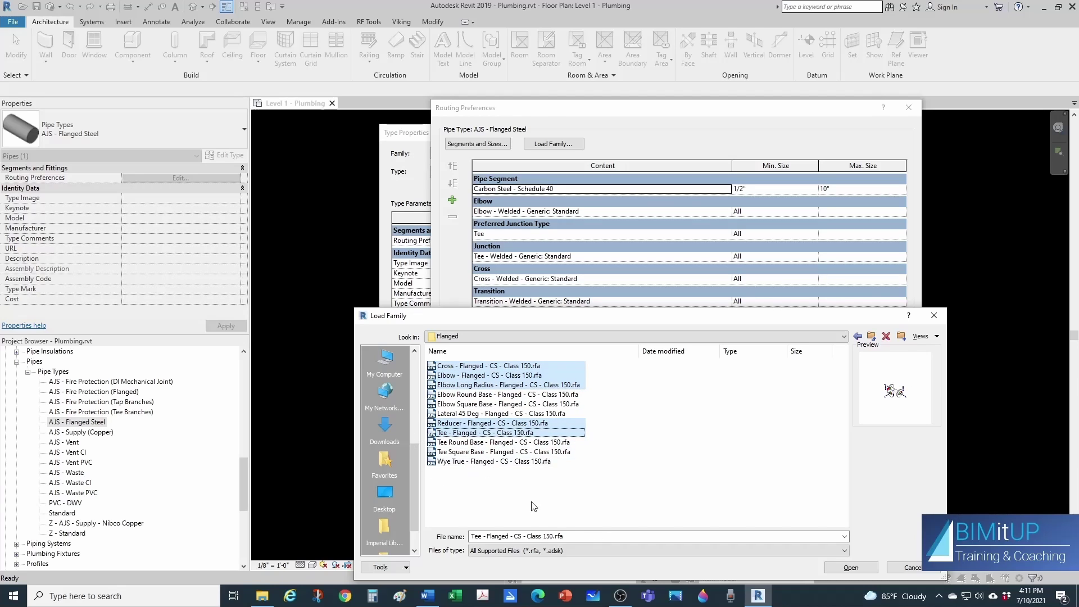
pyautogui.click(840, 568)
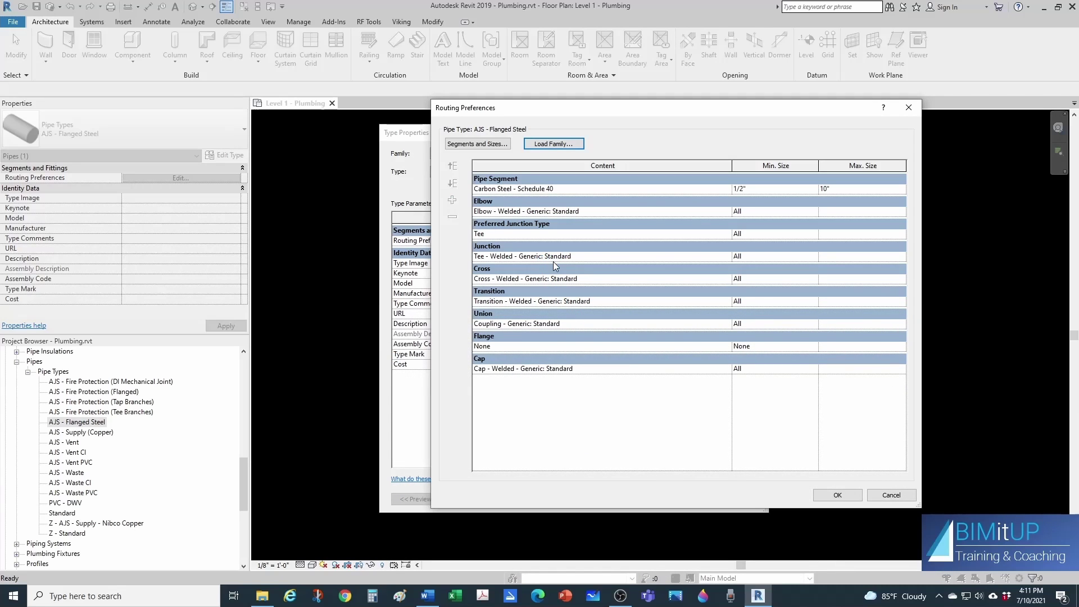
# Step: Assign Flanged - CS - Class 150 elbow, tee junction, cross and reducer transition, with Union set to None
pyautogui.click(727, 212)
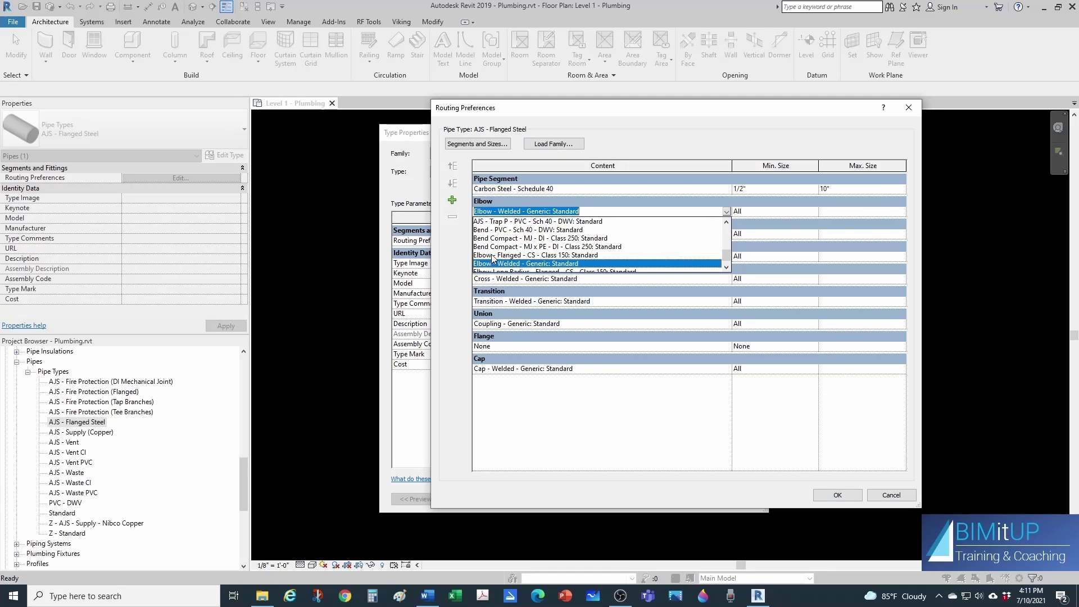
pyautogui.click(569, 255)
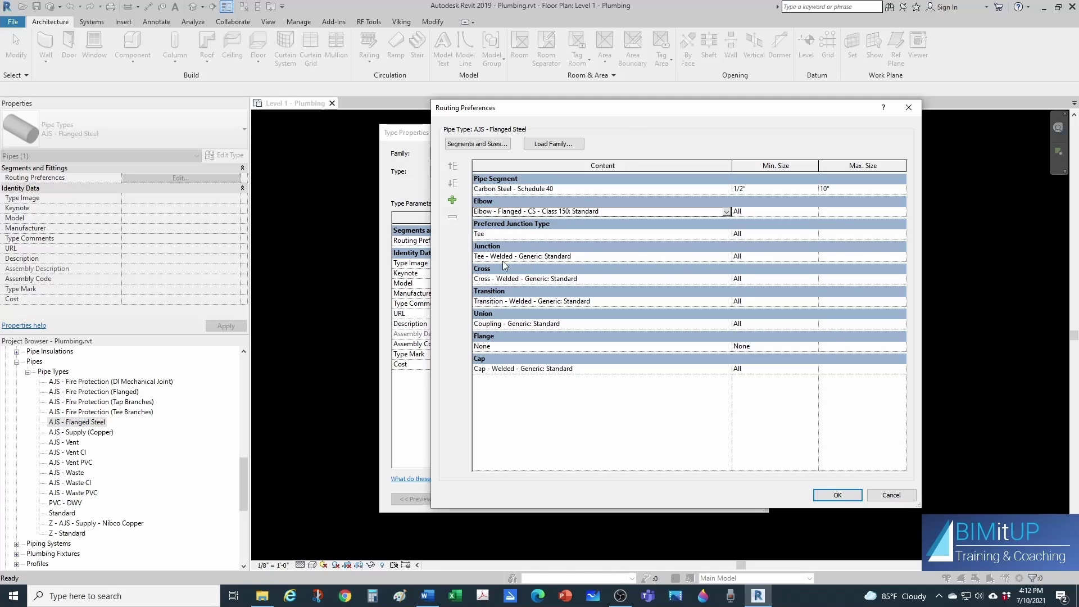
pyautogui.click(728, 257)
pyautogui.click(726, 256)
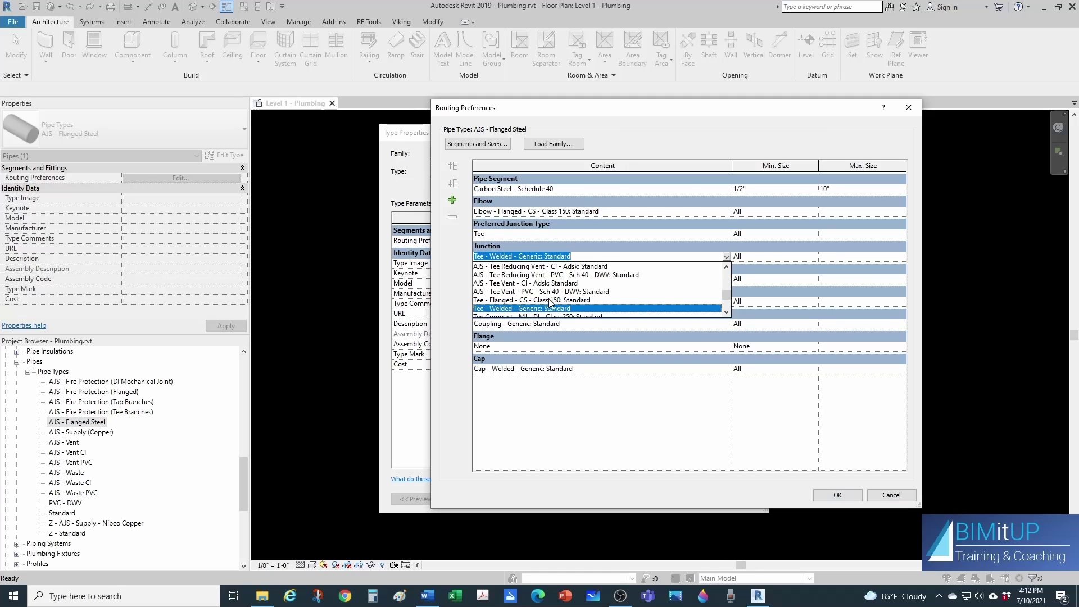
pyautogui.click(566, 300)
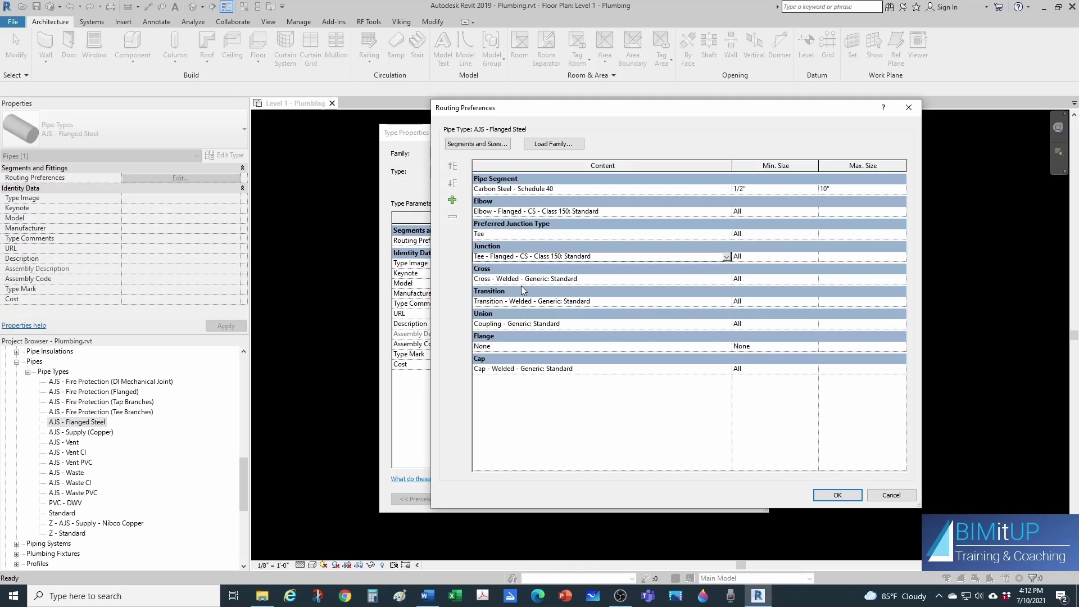
pyautogui.click(726, 280)
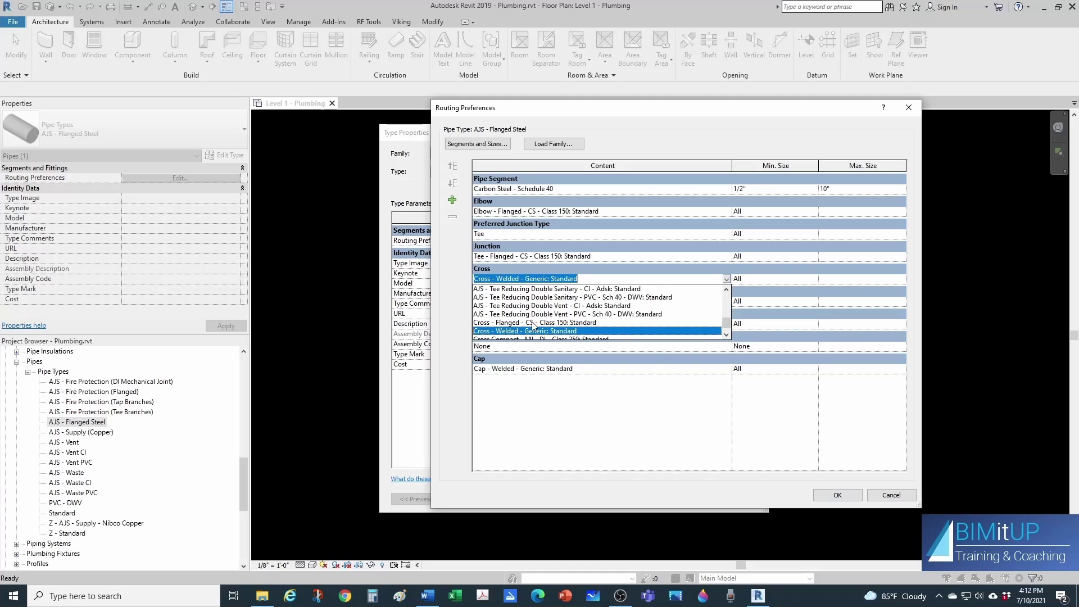
pyautogui.click(562, 323)
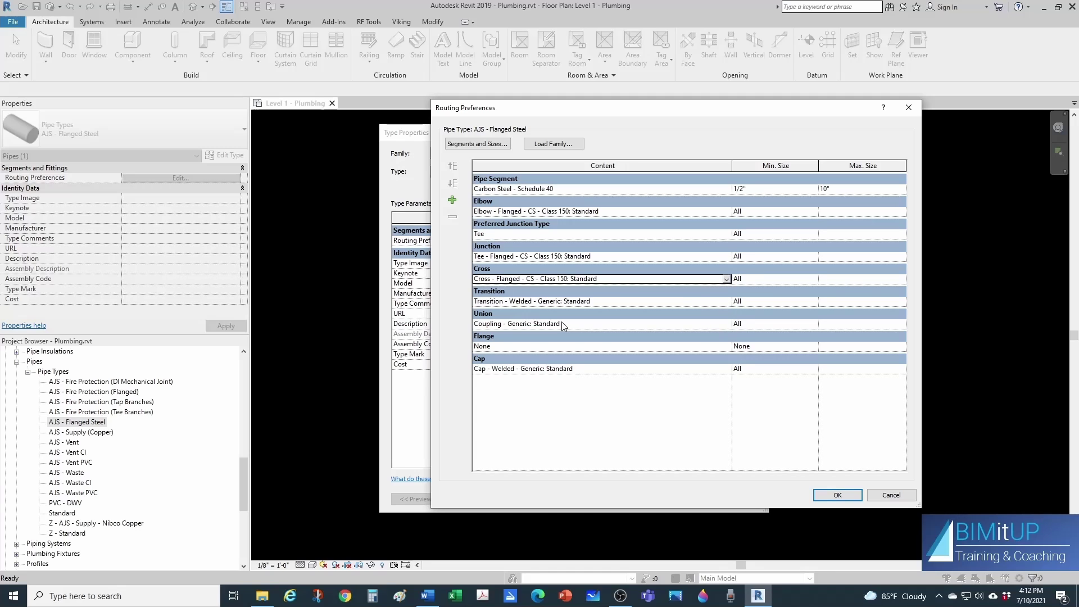
pyautogui.click(727, 301)
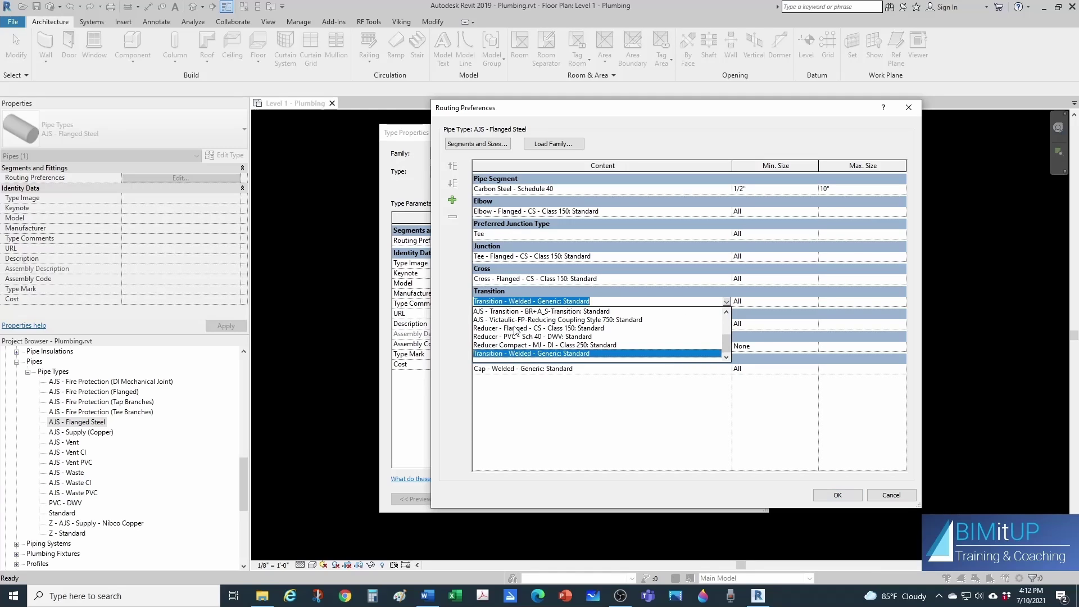
pyautogui.click(550, 328)
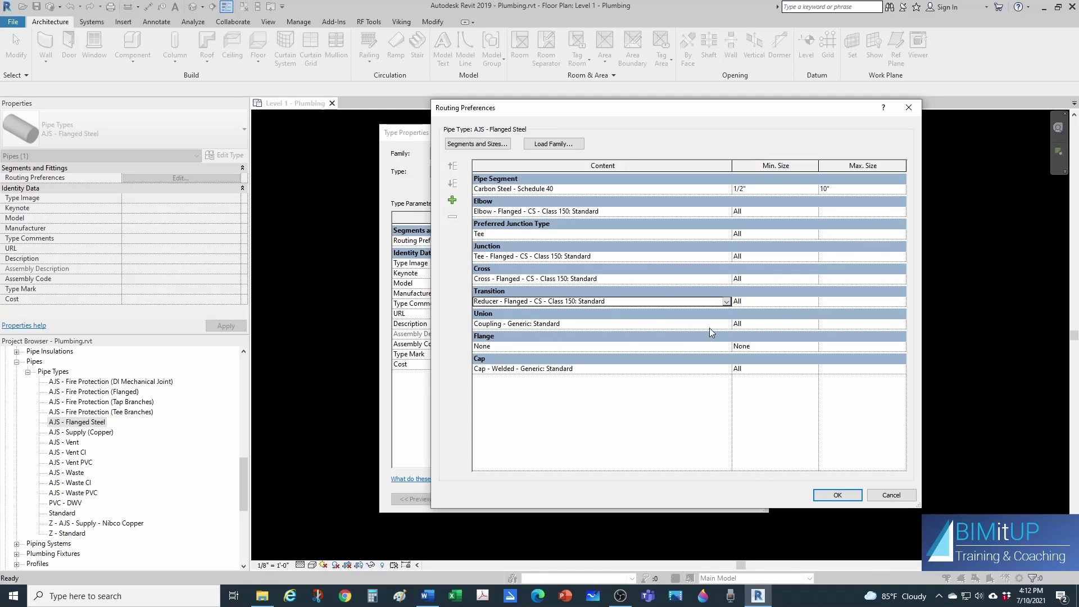
pyautogui.click(726, 324)
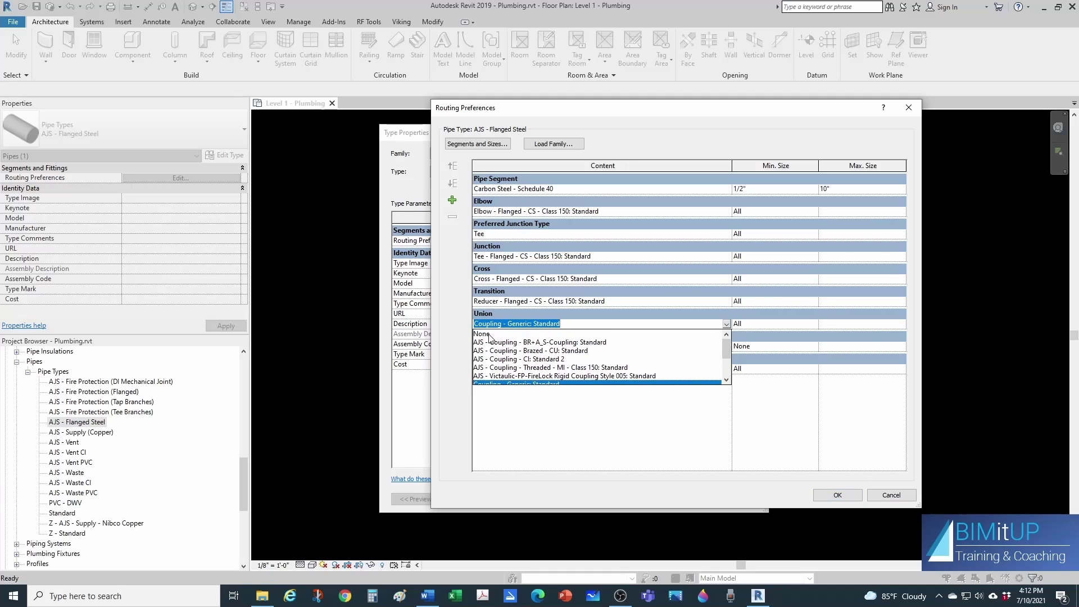
pyautogui.click(483, 334)
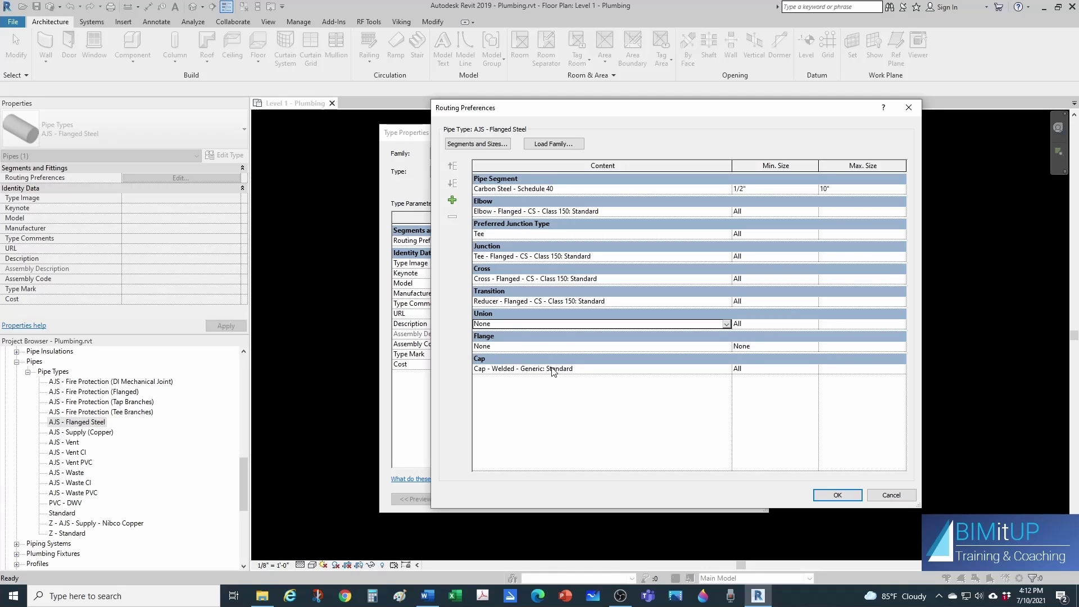
# Step: Load the Tee Reducing flanged Gray Iron Class 125 fitting family
pyautogui.click(553, 144)
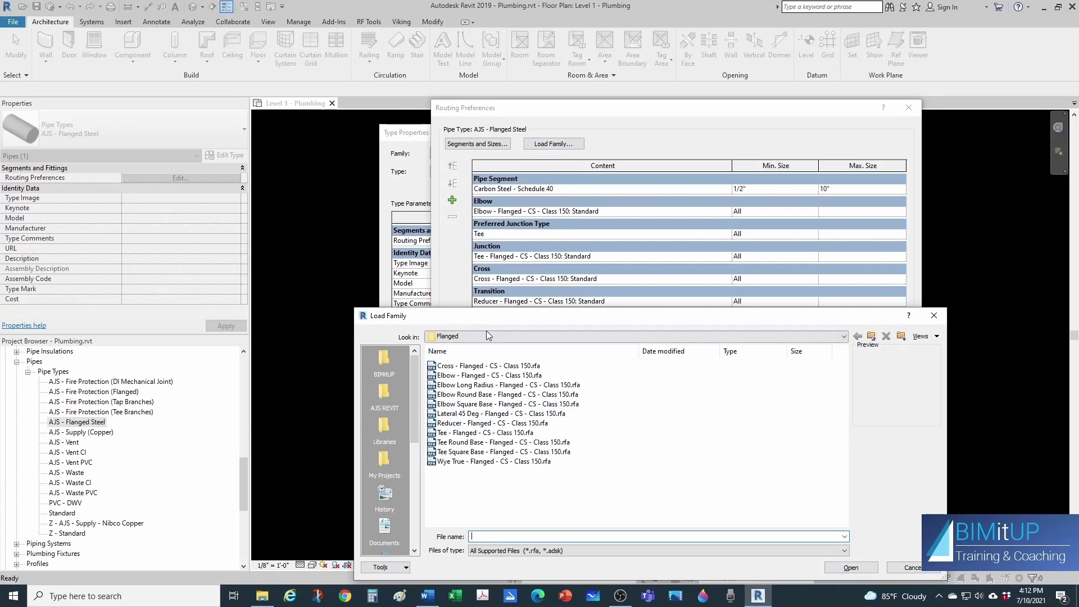
pyautogui.click(487, 336)
pyautogui.click(520, 433)
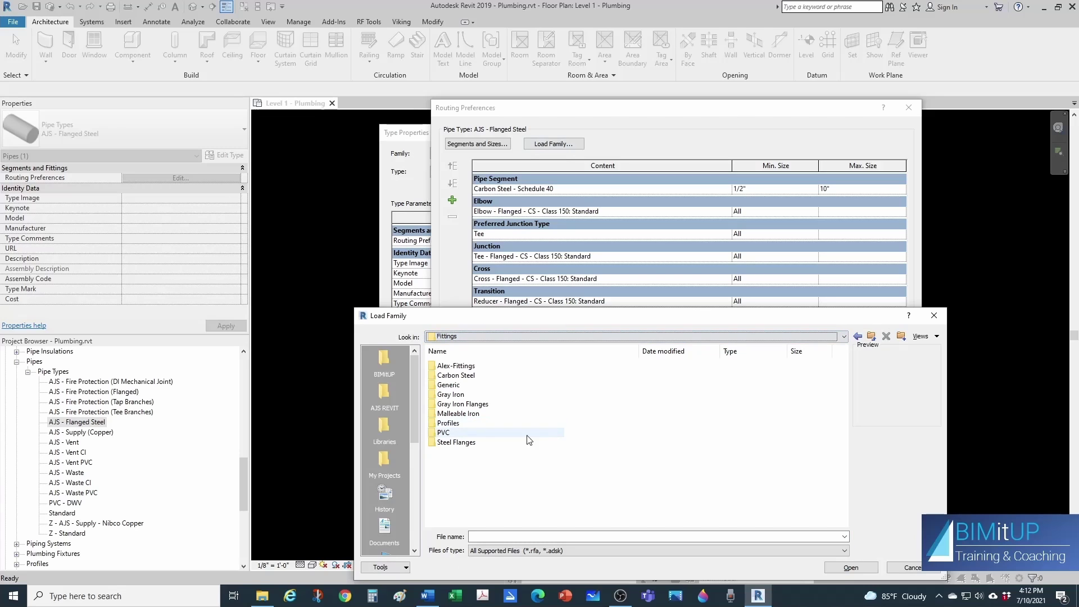
pyautogui.doubleClick(459, 395)
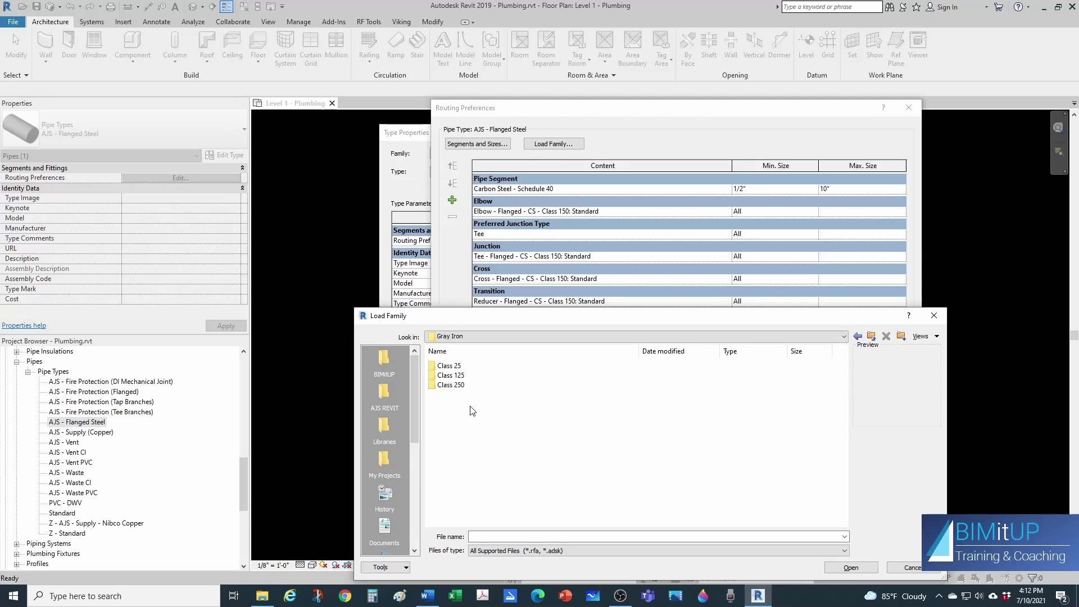
pyautogui.doubleClick(460, 375)
pyautogui.doubleClick(457, 368)
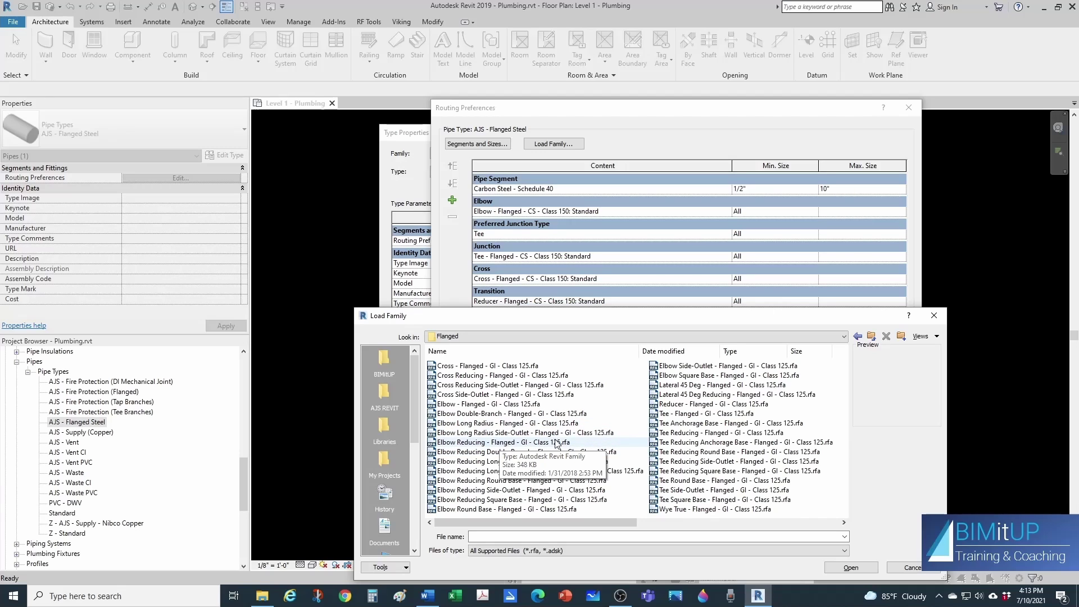
pyautogui.click(677, 433)
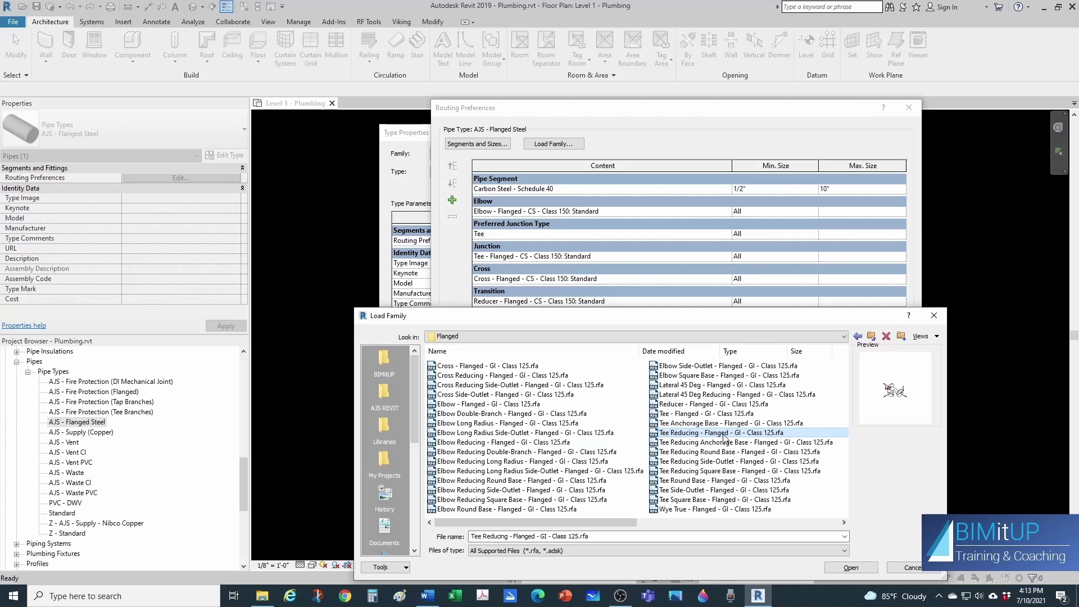
pyautogui.click(841, 564)
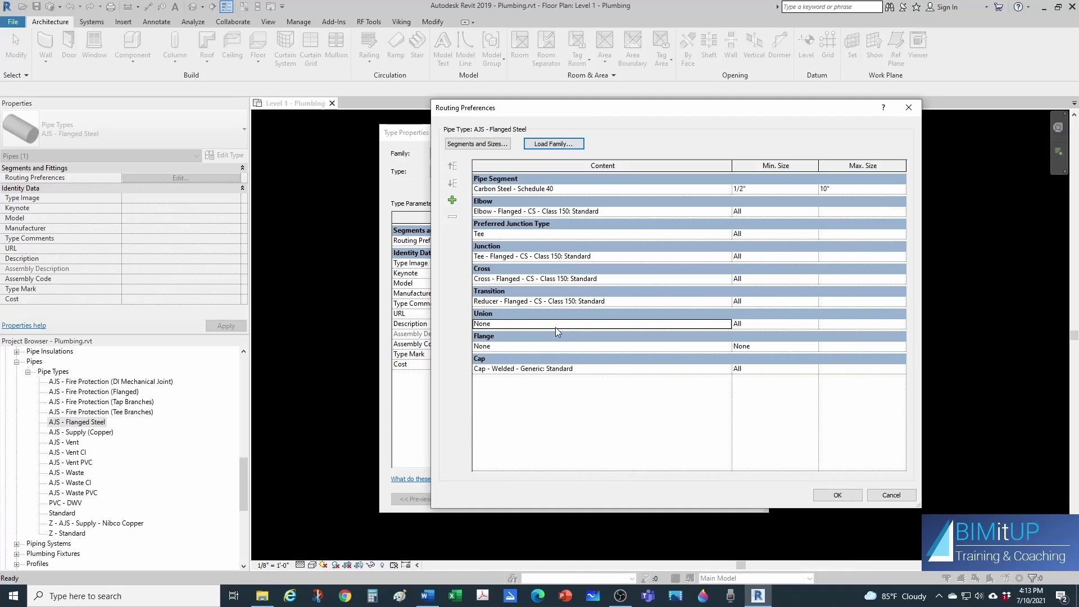
# Step: Browse to Fittings > Gray Iron Flanges > Class 125 and select both flange families
pyautogui.click(553, 144)
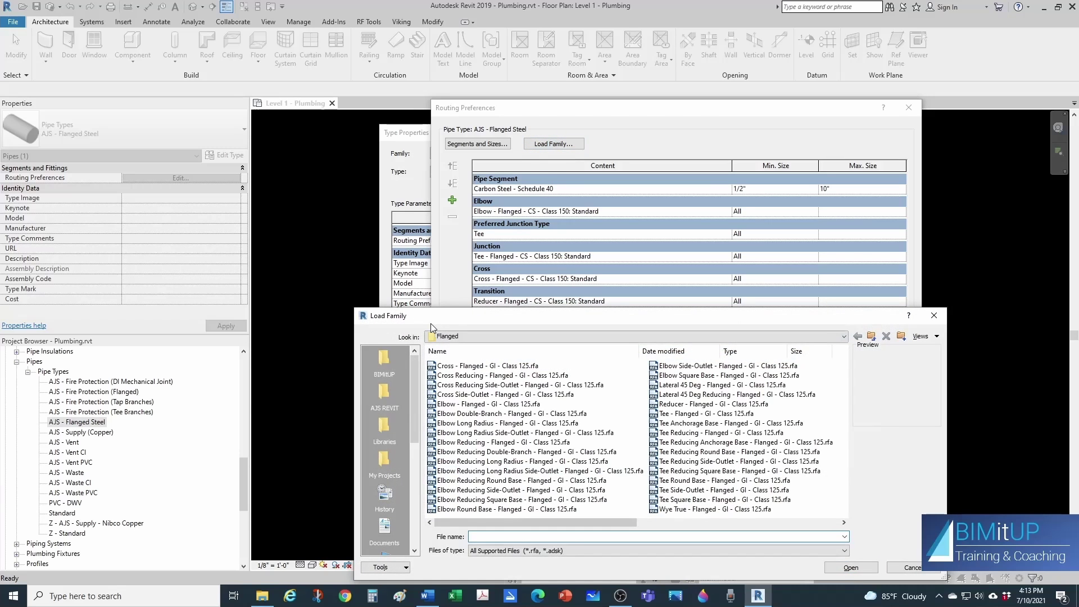
pyautogui.click(450, 336)
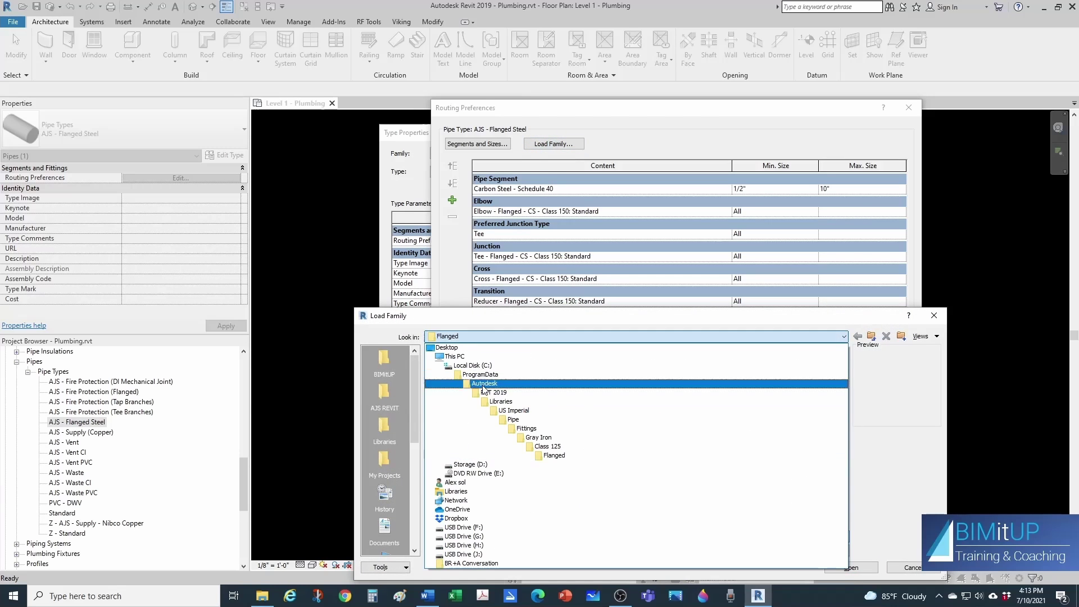
pyautogui.click(518, 428)
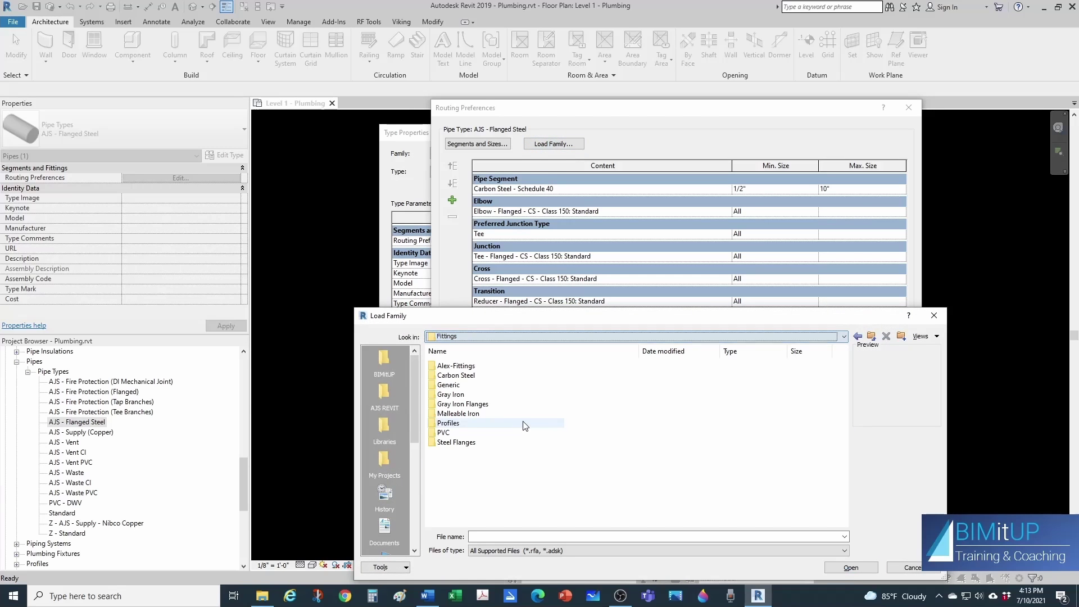
pyautogui.doubleClick(477, 405)
pyautogui.doubleClick(449, 375)
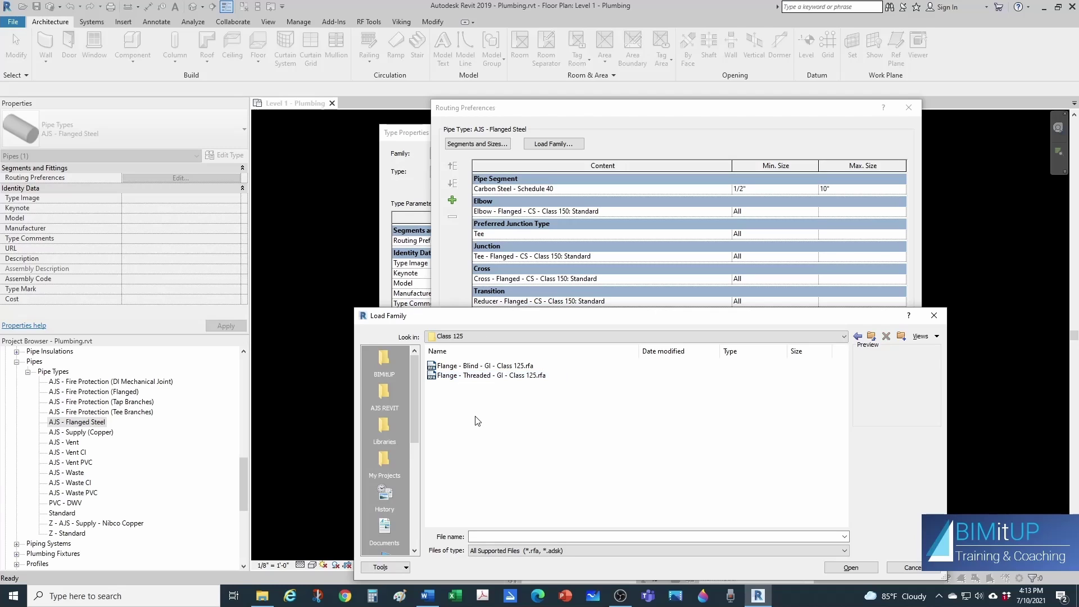
pyautogui.moveTo(473, 390); pyautogui.dragTo(483, 368)
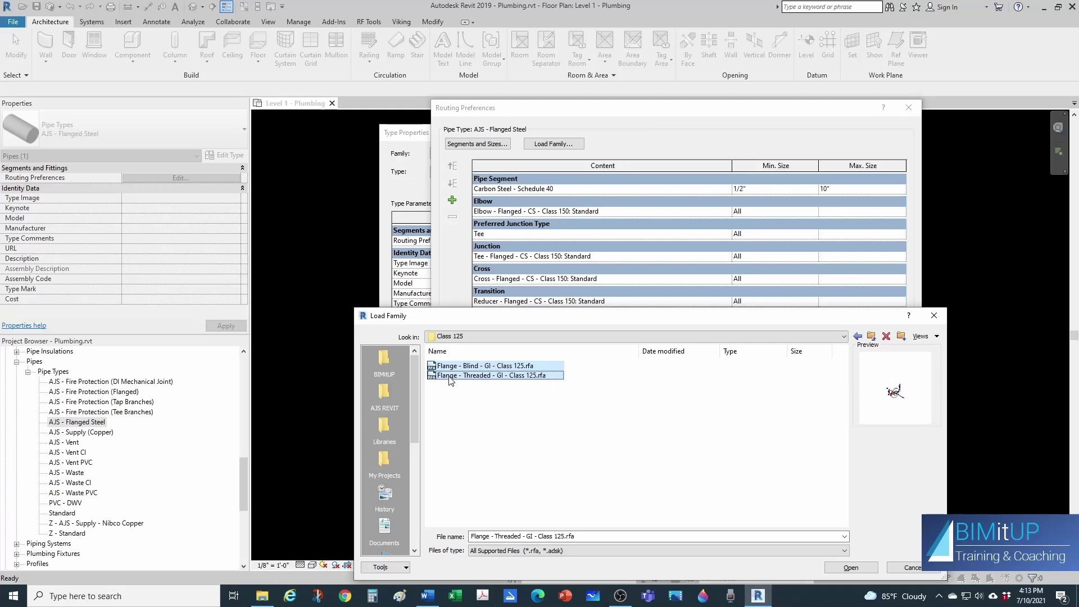
# Step: Load the flanges, set Flange to Flange - Threaded - GI - Class 125 and Cap to Flange - Blind - GI - Class 125
pyautogui.click(841, 568)
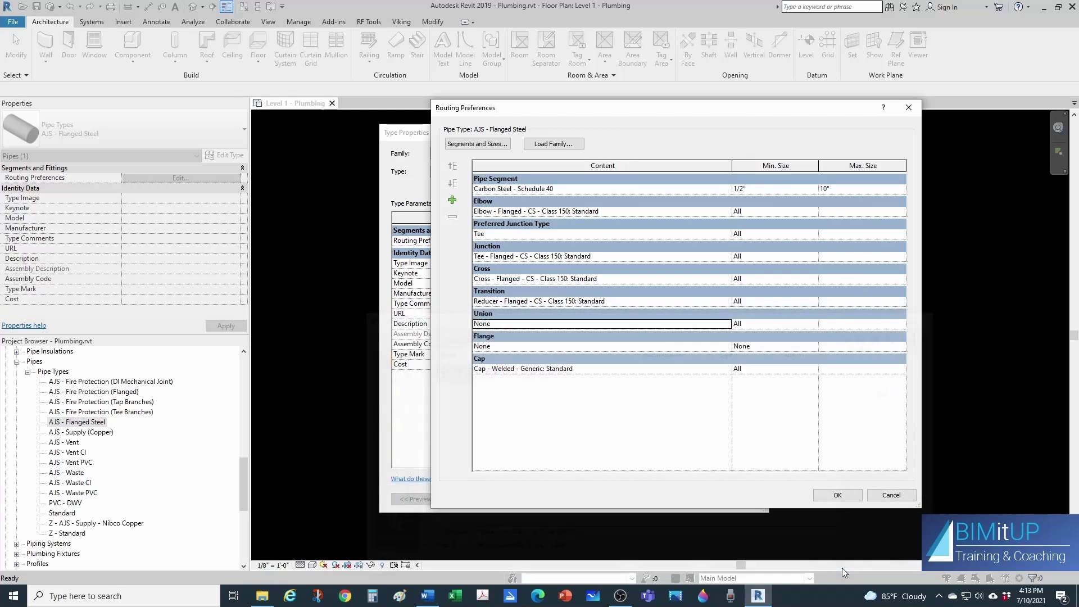
pyautogui.click(724, 346)
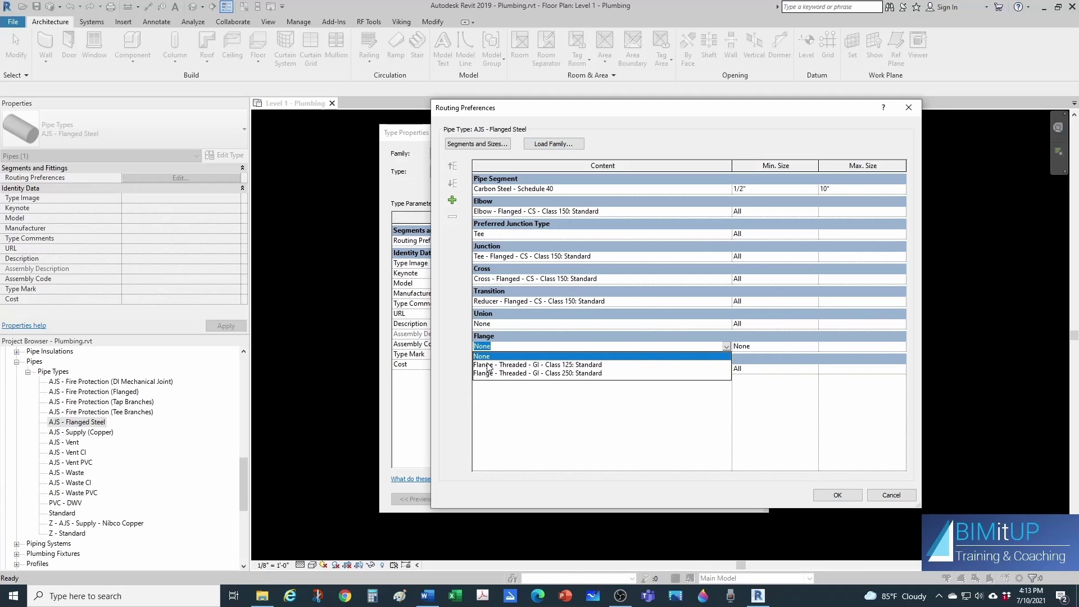
pyautogui.click(569, 366)
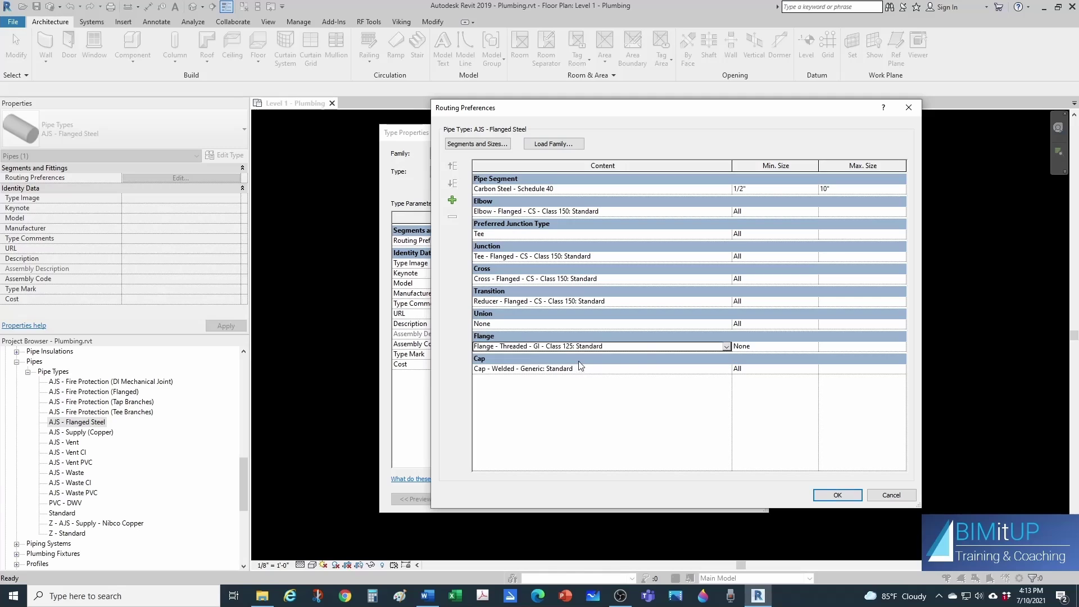
pyautogui.click(727, 369)
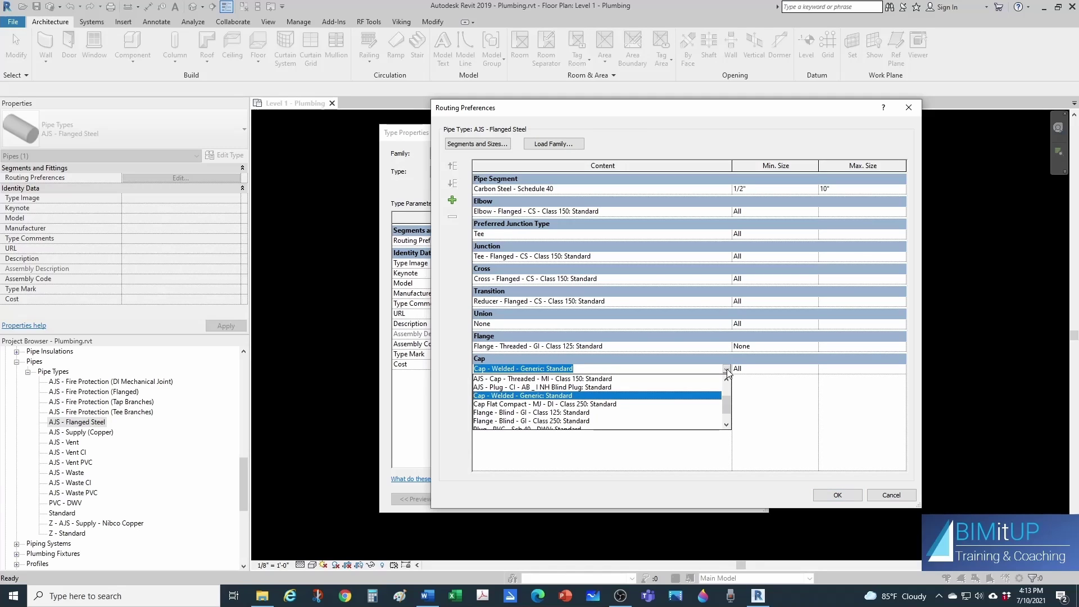
pyautogui.click(537, 412)
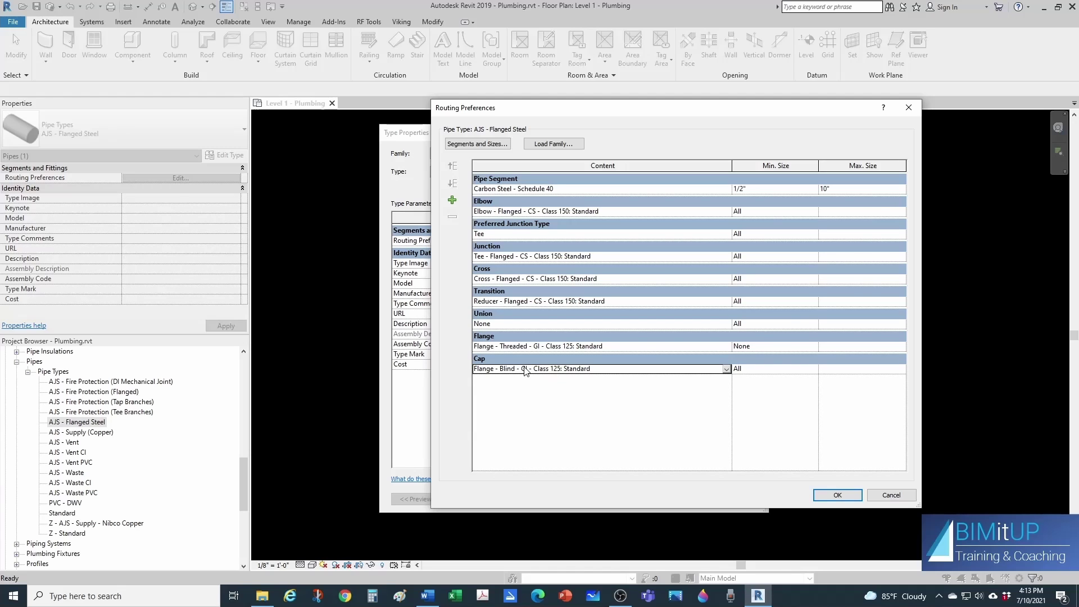
pyautogui.click(834, 495)
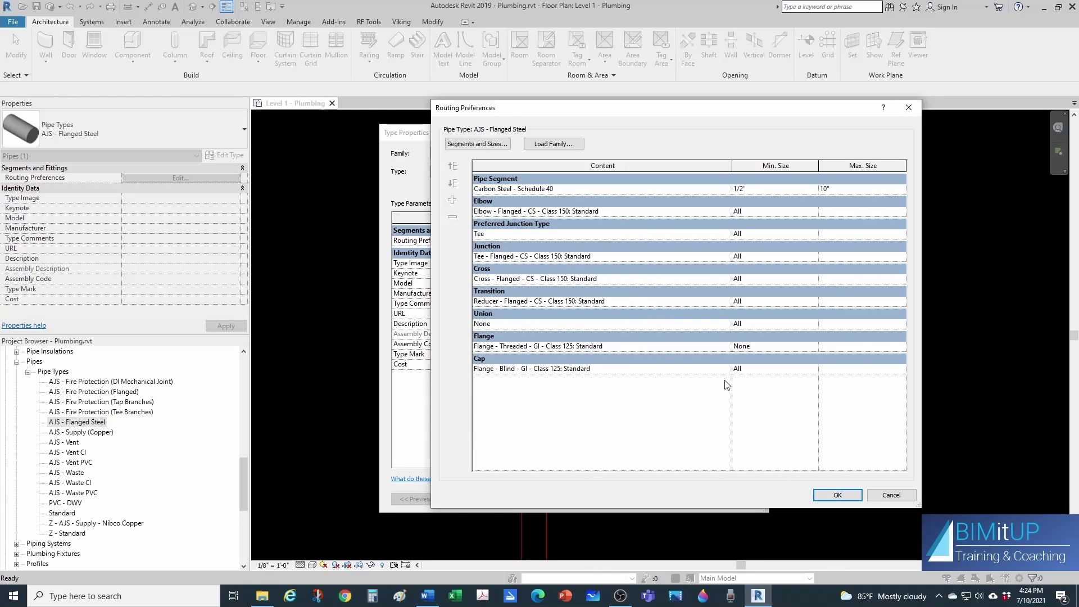
pyautogui.click(831, 494)
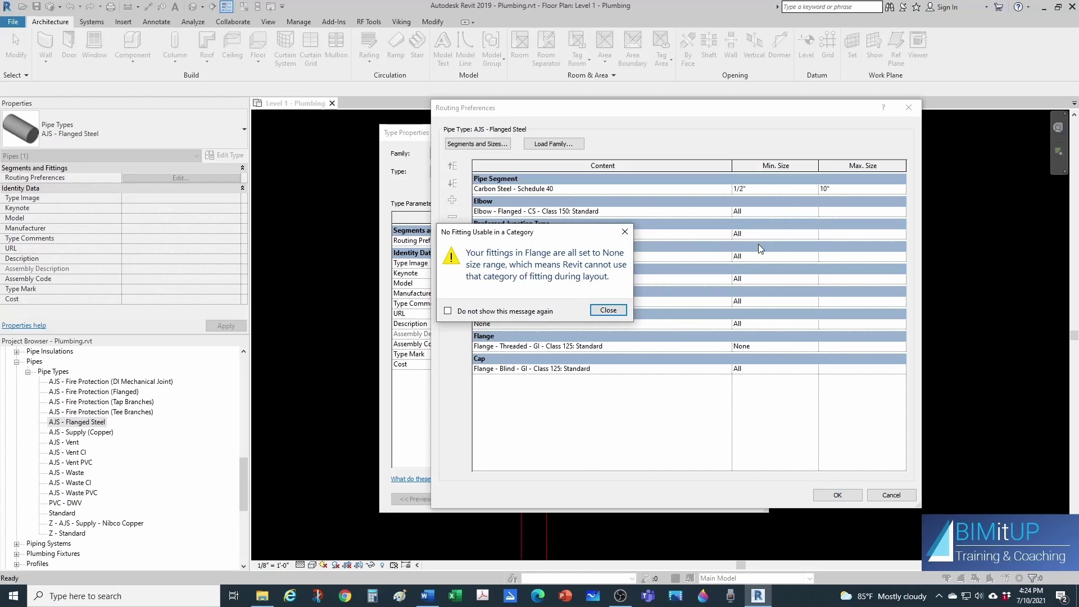
# Step: Dismiss the flange size warning and set the flange's minimum size to All
pyautogui.click(608, 310)
pyautogui.click(659, 240)
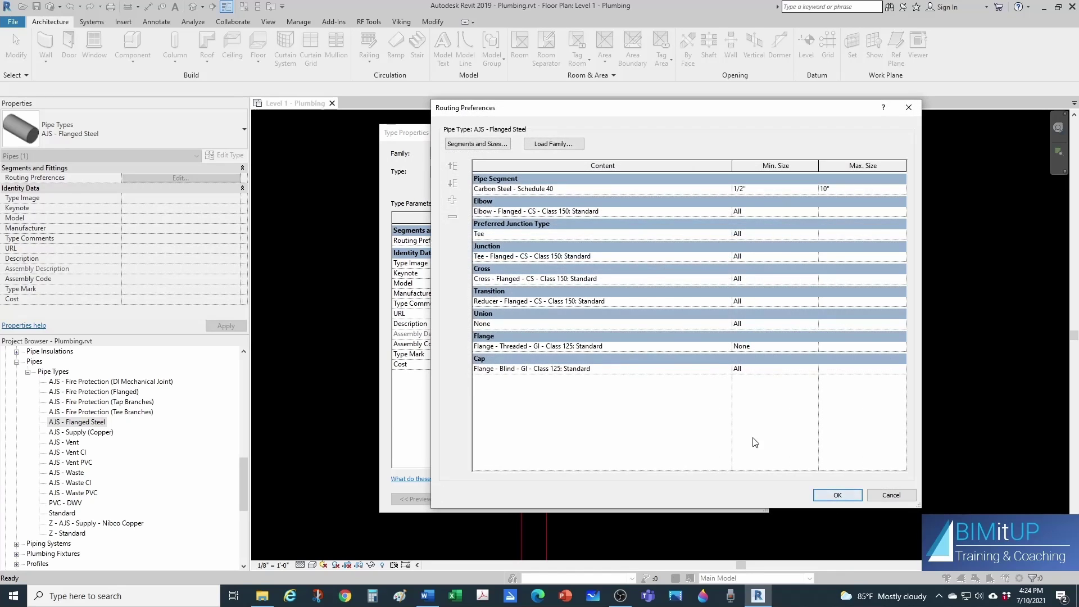
pyautogui.click(813, 346)
pyautogui.click(813, 346)
pyautogui.click(736, 369)
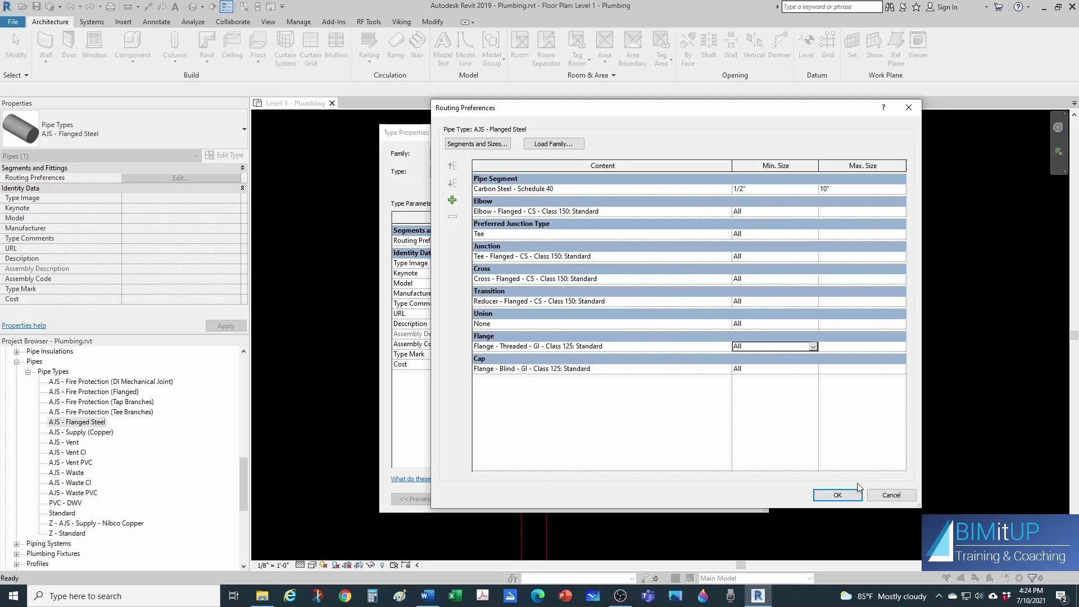
# Step: Close routing preferences and type properties with OK, then delete the old test pipe
pyautogui.click(836, 495)
pyautogui.click(636, 497)
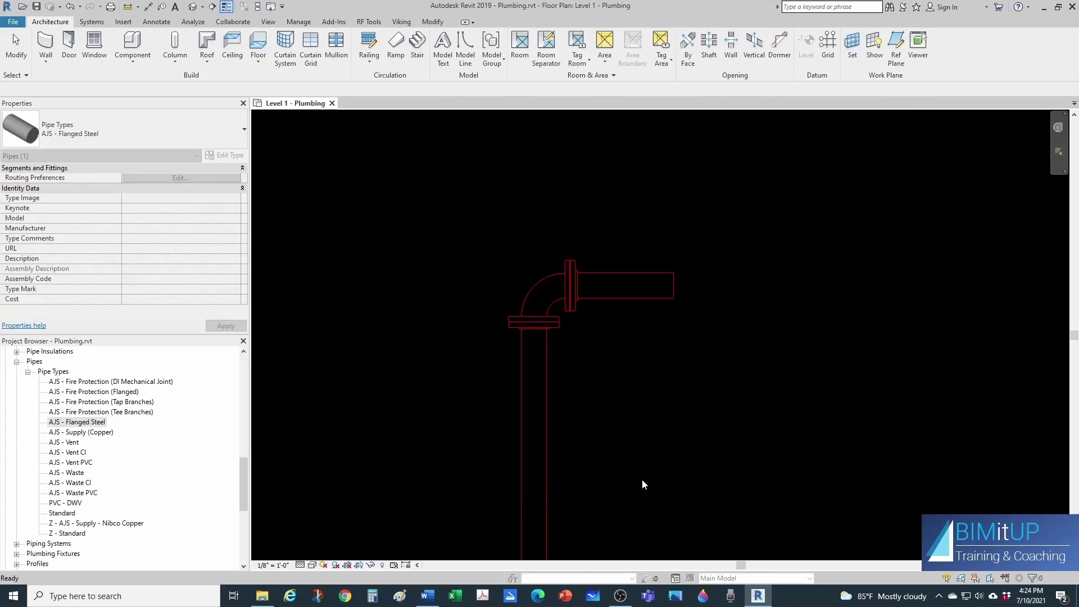
pyautogui.press('Delete')
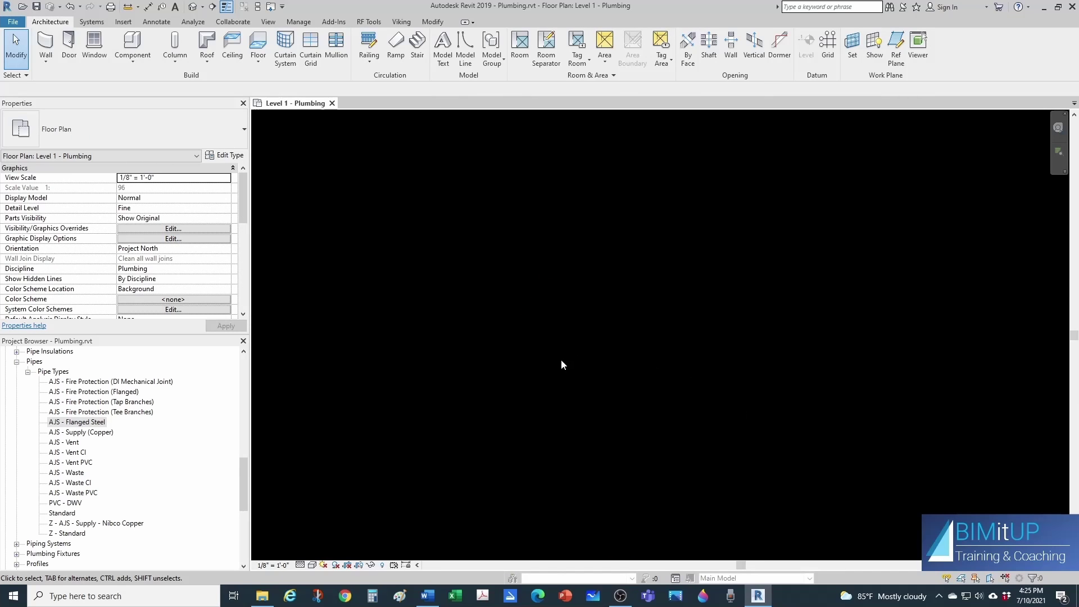
# Step: Draw a new 6" flanged pipe run bending 90° then 45°, and select both elbows to check them
pyautogui.press('p')
pyautogui.press('i')
pyautogui.click(568, 473)
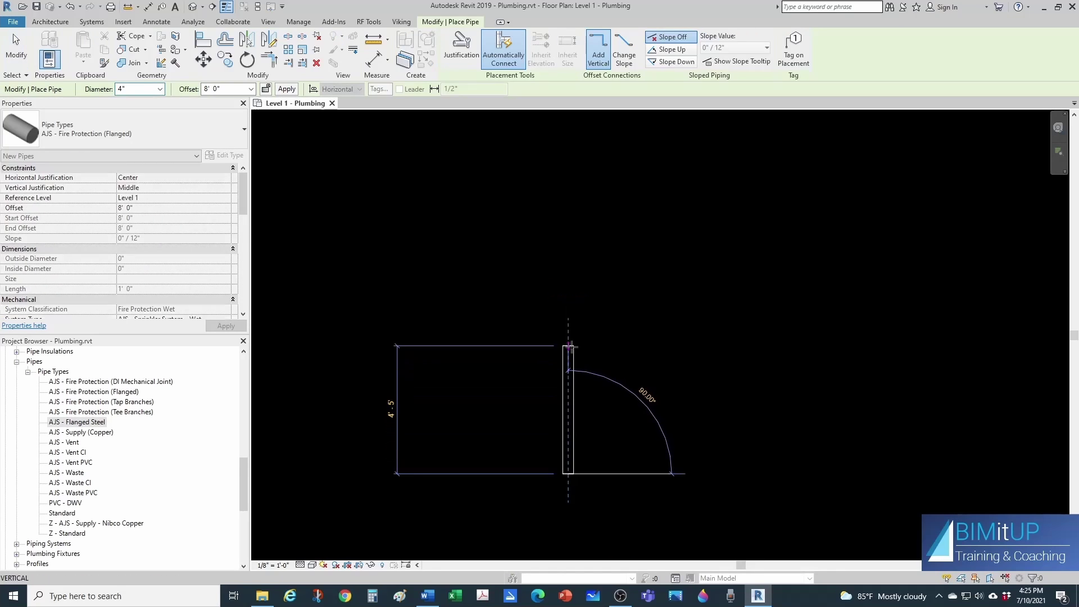
pyautogui.click(569, 346)
pyautogui.scroll(2, 568, 346)
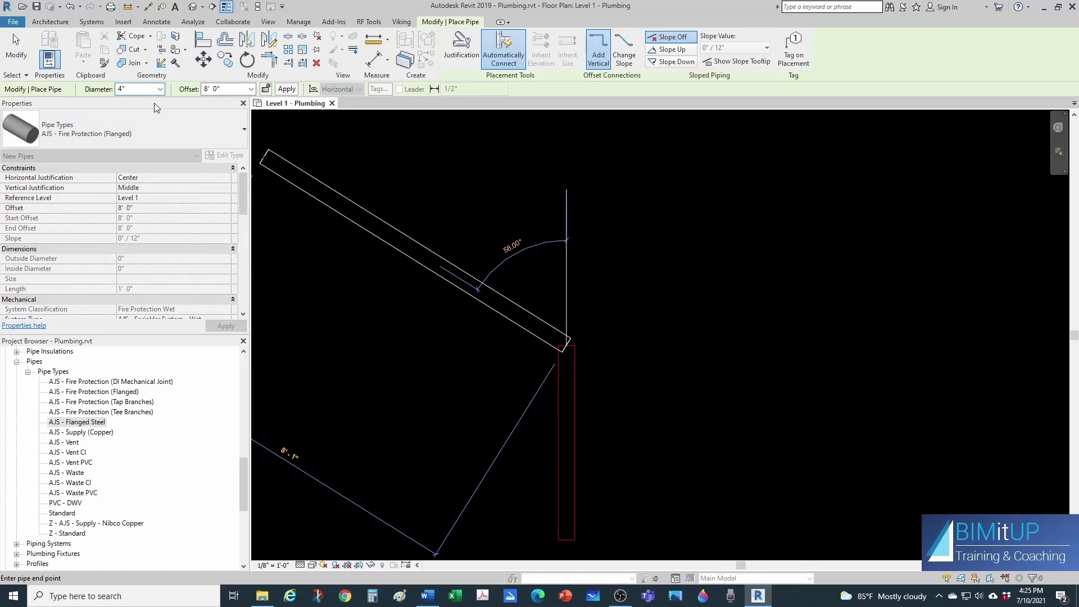
pyautogui.click(160, 89)
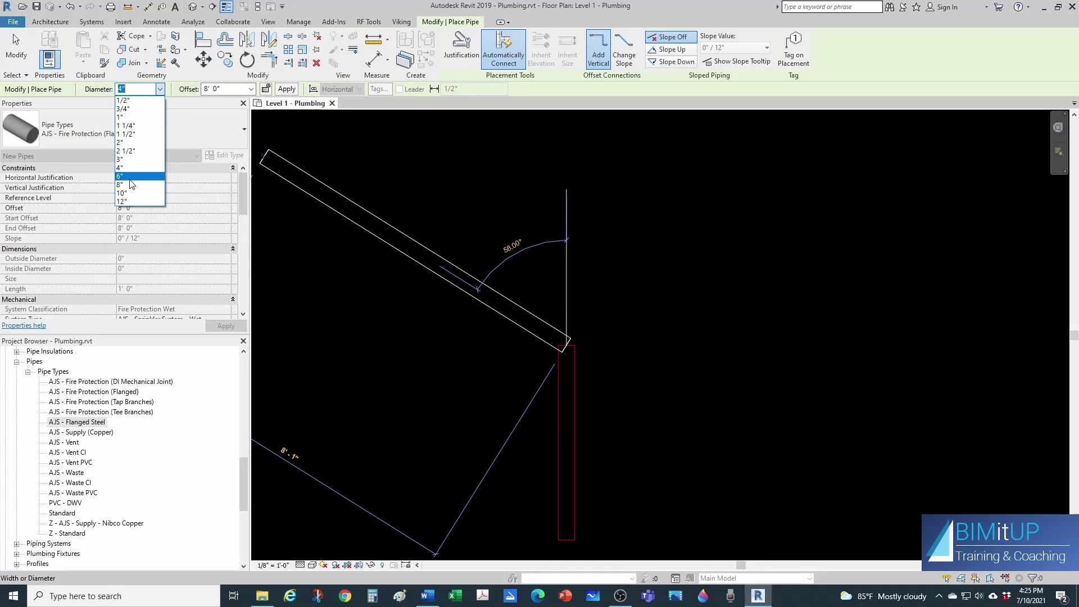
pyautogui.click(130, 177)
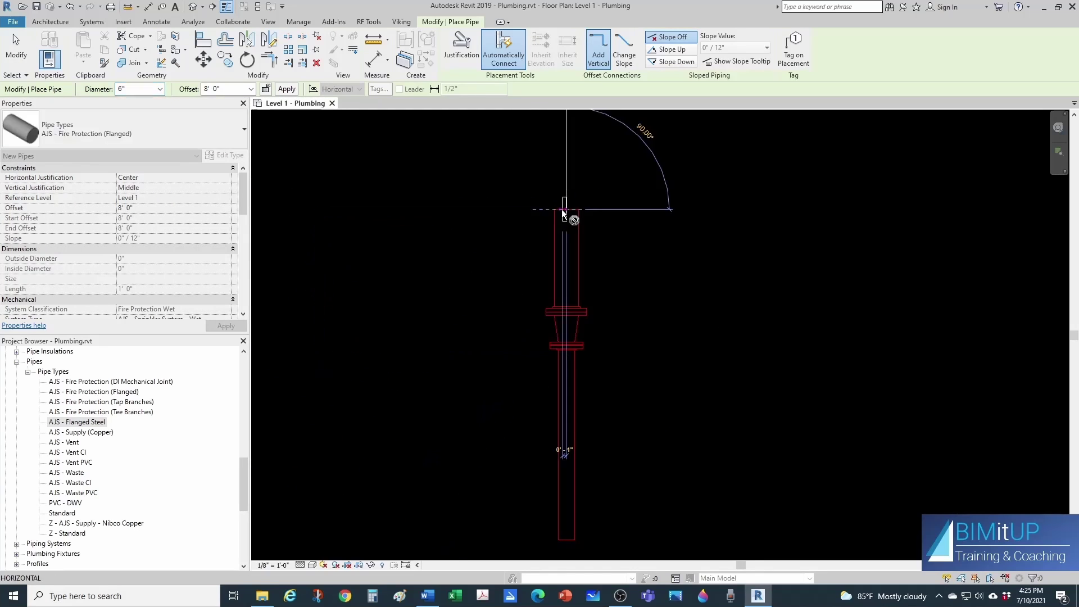
pyautogui.moveTo(624, 216); pyautogui.dragTo(559, 360, button='middle')
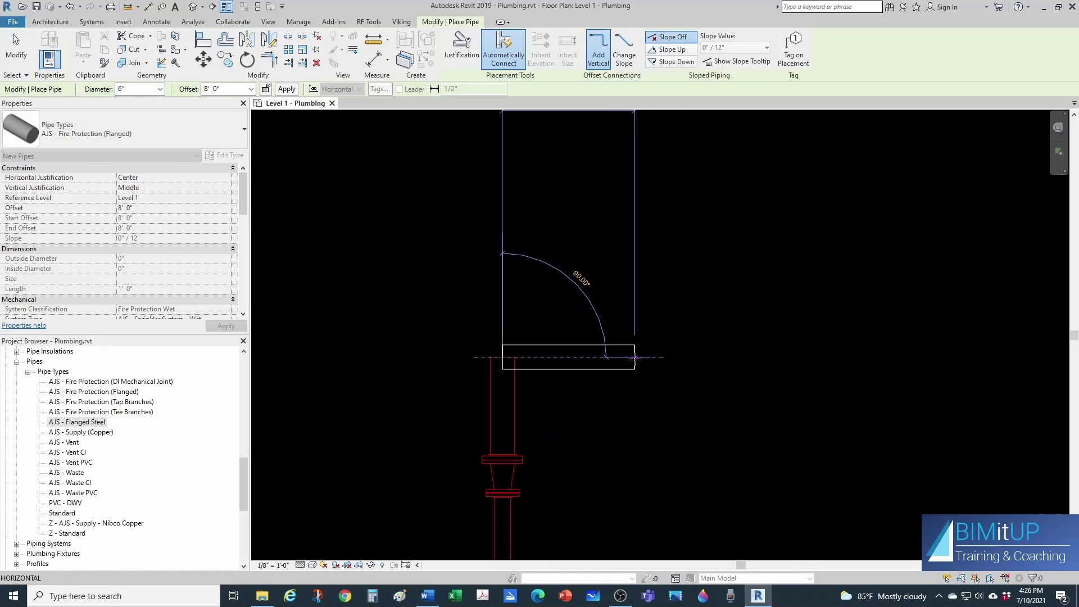
pyautogui.click(634, 357)
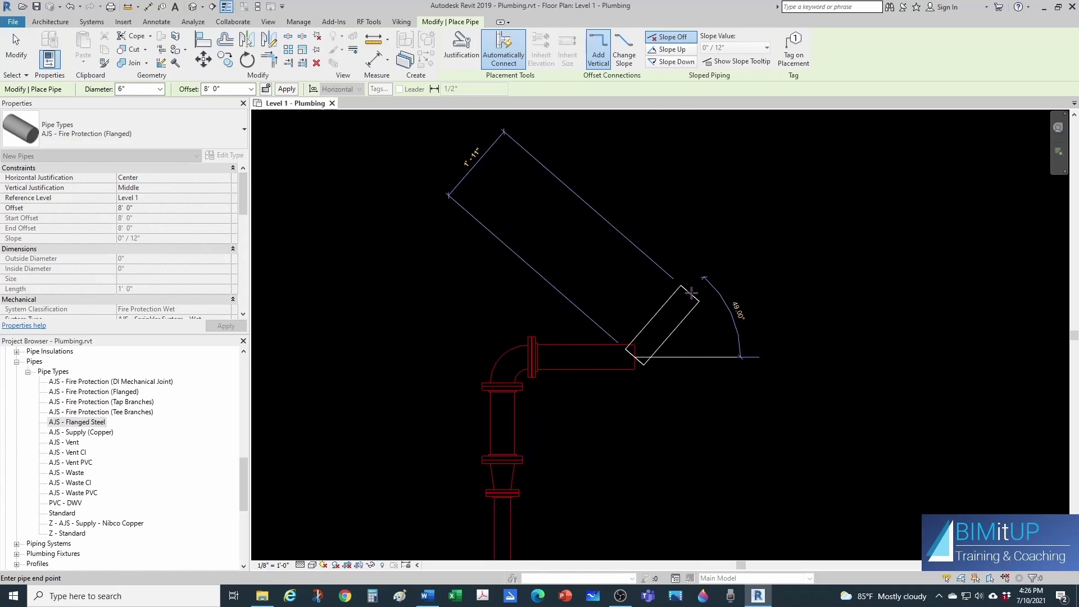
pyautogui.click(696, 294)
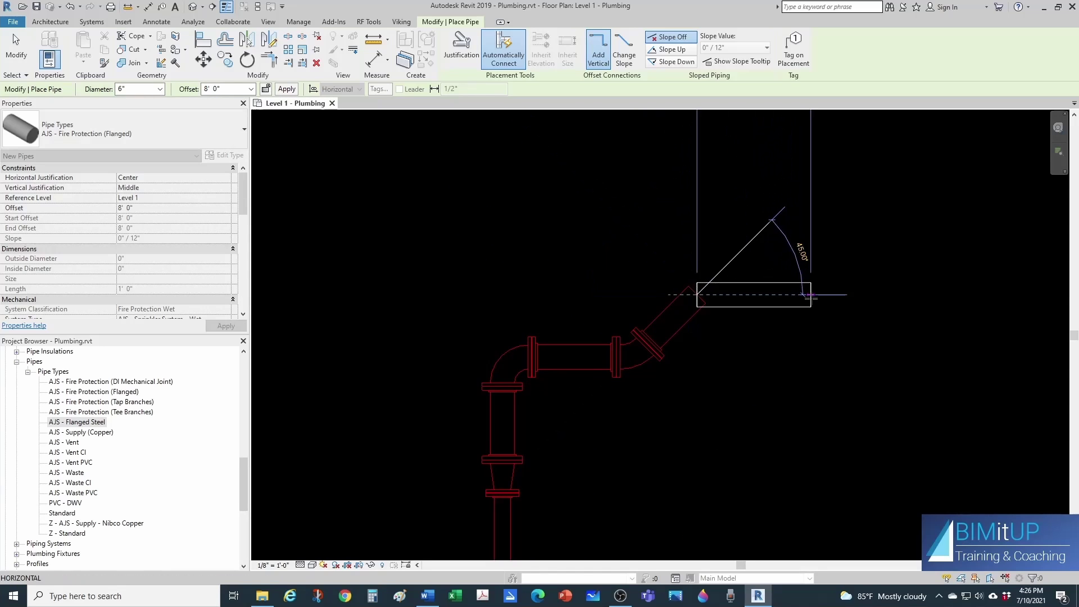
pyautogui.click(811, 297)
pyautogui.press('Escape')
pyautogui.press('Escape')
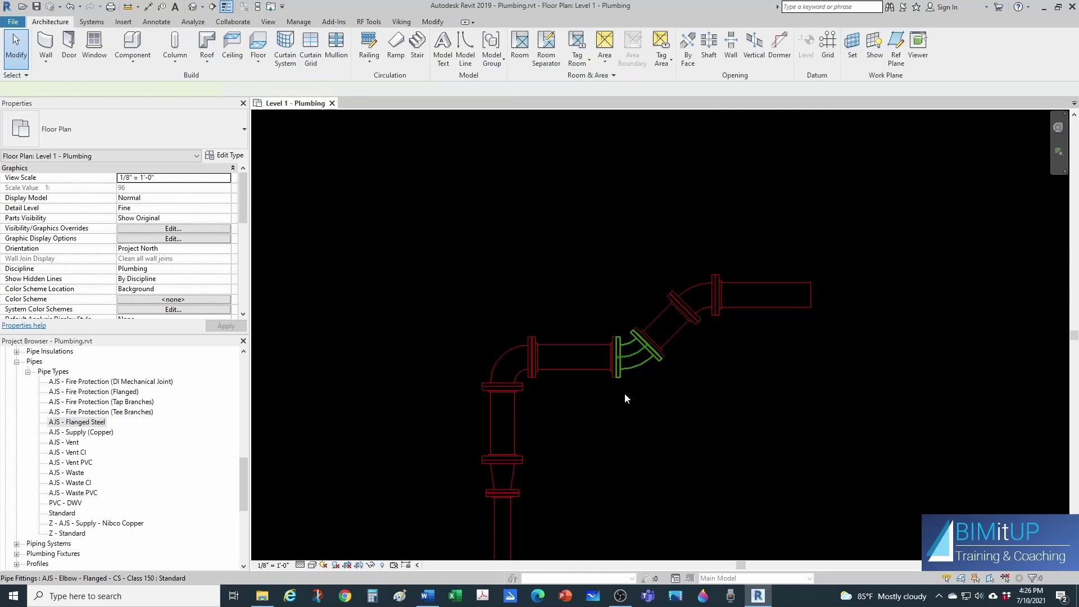
pyautogui.click(633, 353)
pyautogui.keyDown('ctrl'); pyautogui.click(504, 355); pyautogui.keyUp('ctrl')
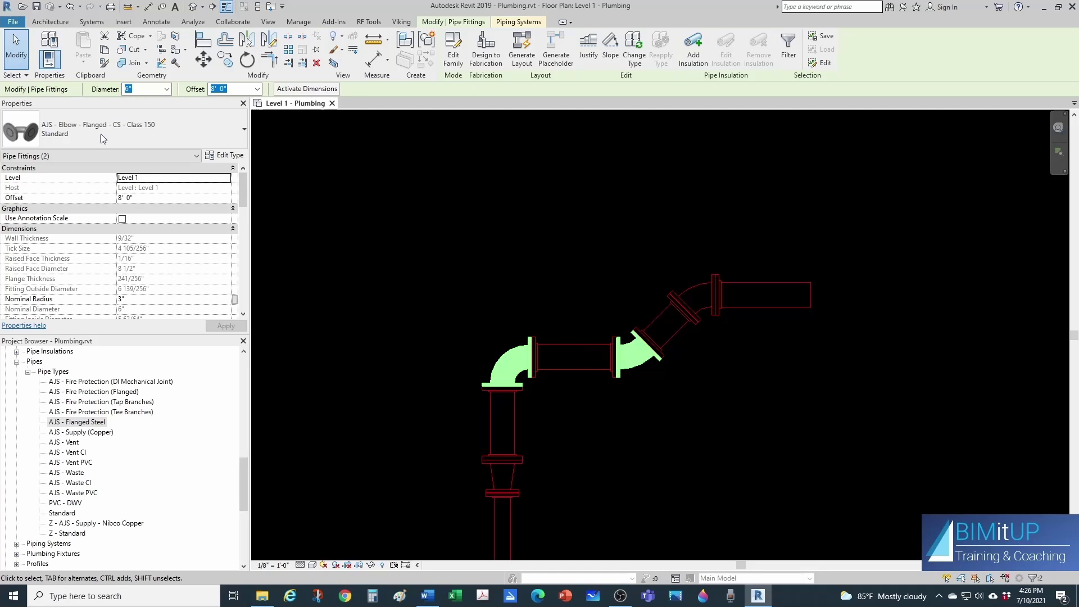
# Step: Lengthen the short end pipe of the main run to the right
pyautogui.press('Escape')
pyautogui.moveTo(754, 311); pyautogui.dragTo(579, 321, button='middle')
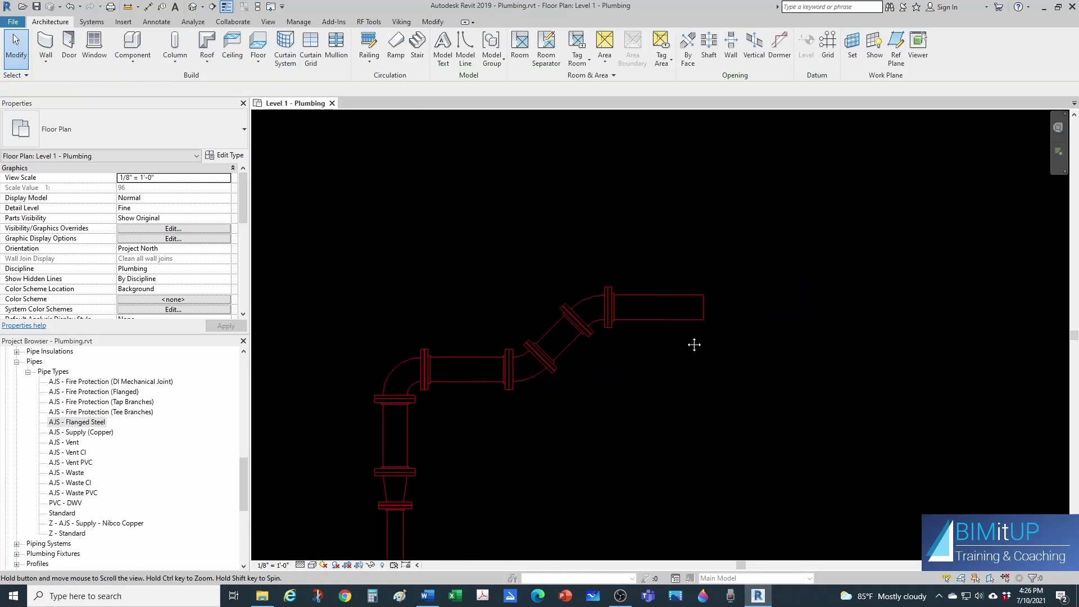
pyautogui.click(631, 312)
pyautogui.moveTo(636, 304); pyautogui.dragTo(849, 304)
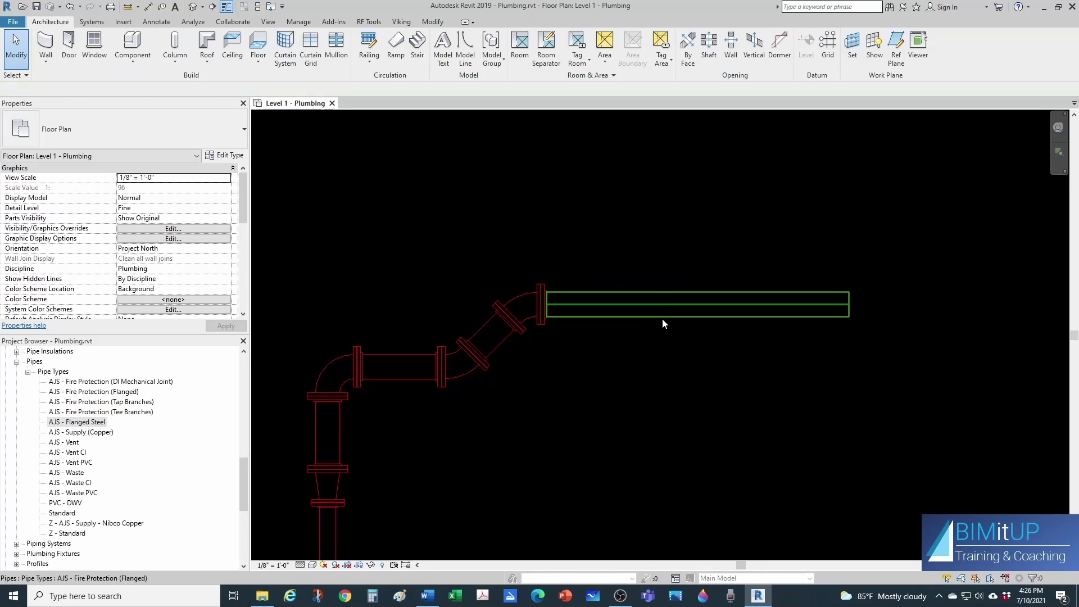
# Step: Use CS to draw a vertical branch pipe rising from the horizontal main, joined by a tee
pyautogui.click(662, 316)
pyautogui.press('c')
pyautogui.press('s')
pyautogui.moveTo(660, 342); pyautogui.dragTo(674, 457, button='middle')
pyautogui.scroll(2, 702, 393)
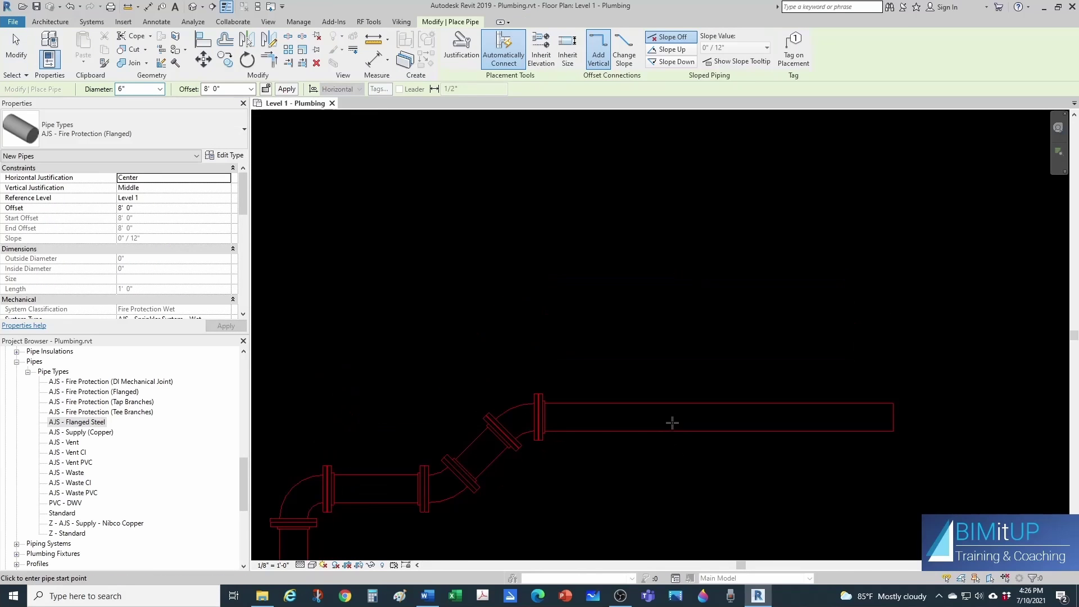
pyautogui.click(655, 304)
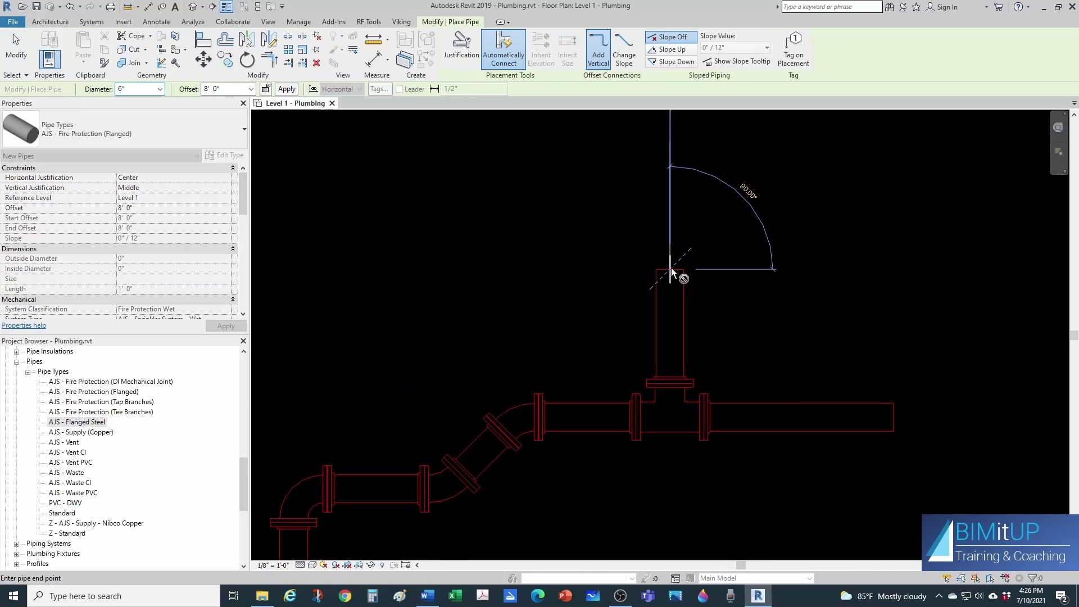
pyautogui.click(671, 269)
pyautogui.press('Escape')
pyautogui.press('Escape')
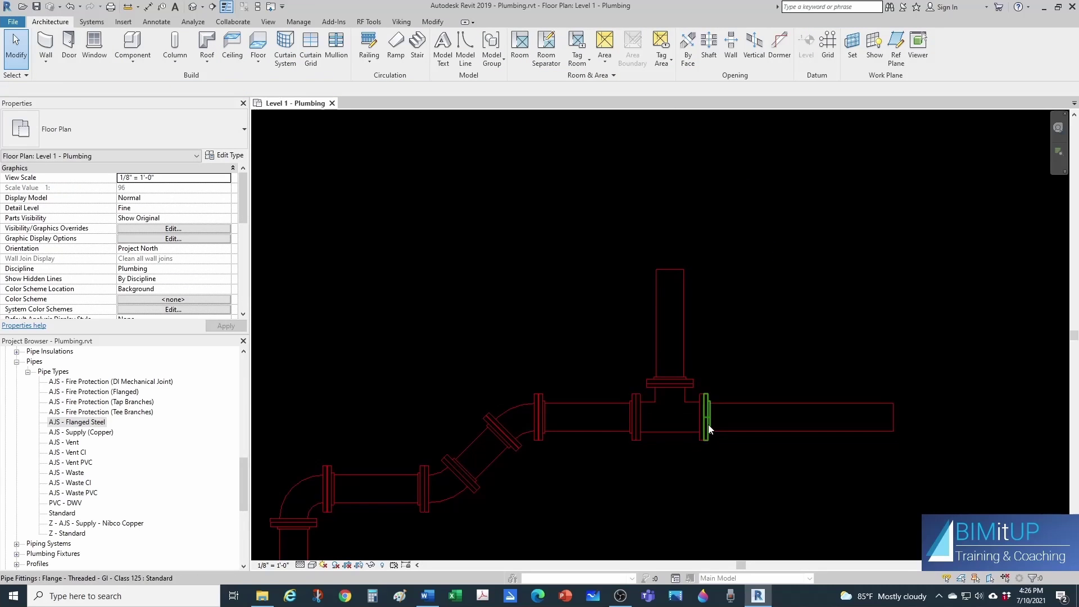
# Step: Extend the pipe right of the new tee further to the right
pyautogui.moveTo(727, 439); pyautogui.dragTo(650, 419, button='middle')
pyautogui.scroll(-1, 612, 371)
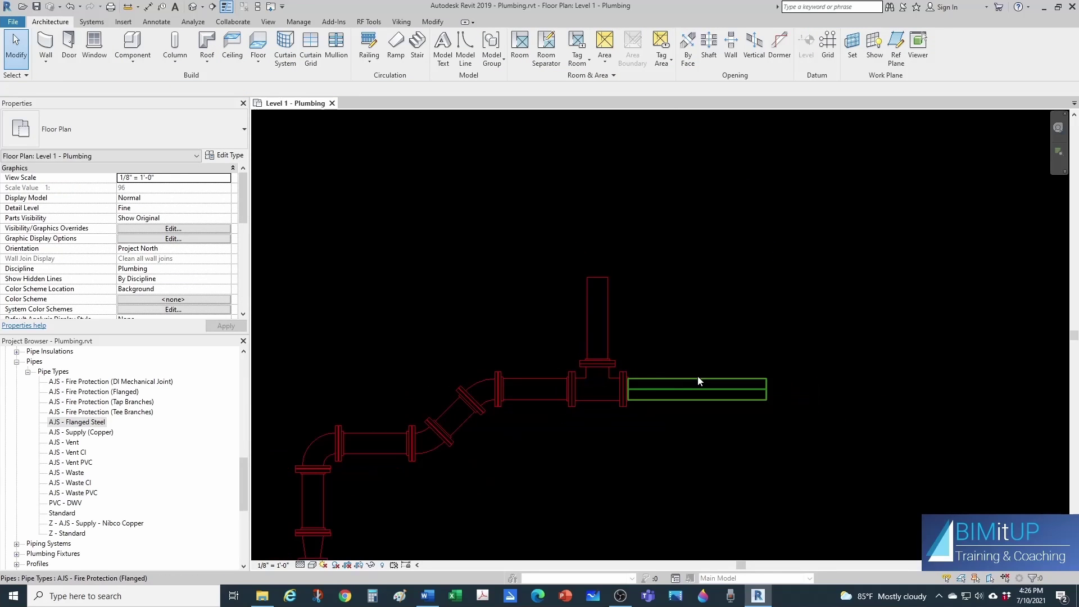
pyautogui.click(769, 391)
pyautogui.moveTo(770, 392); pyautogui.dragTo(954, 391)
pyautogui.click(617, 328)
# Step: Draw a second 4" vertical branch rising off the horizontal main with CS
pyautogui.click(607, 318)
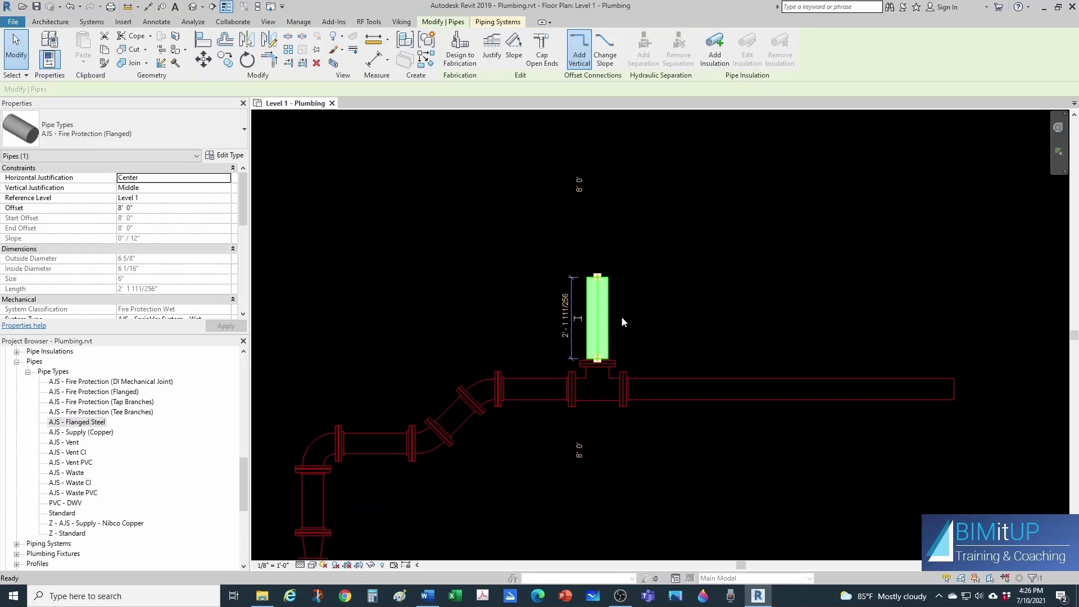
pyautogui.press('c')
pyautogui.press('s')
pyautogui.click(161, 89)
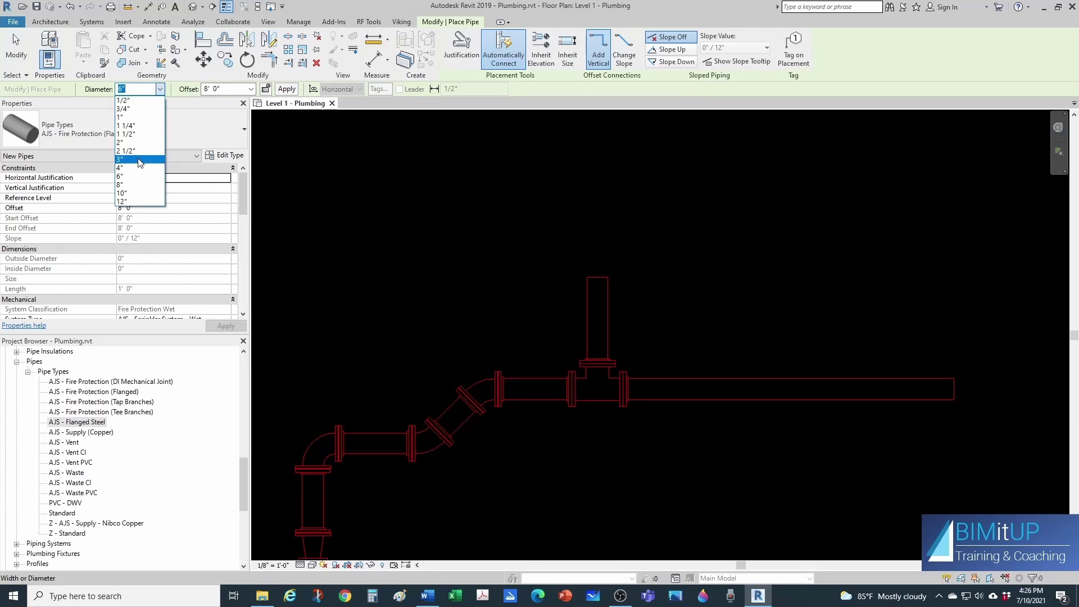
pyautogui.click(139, 167)
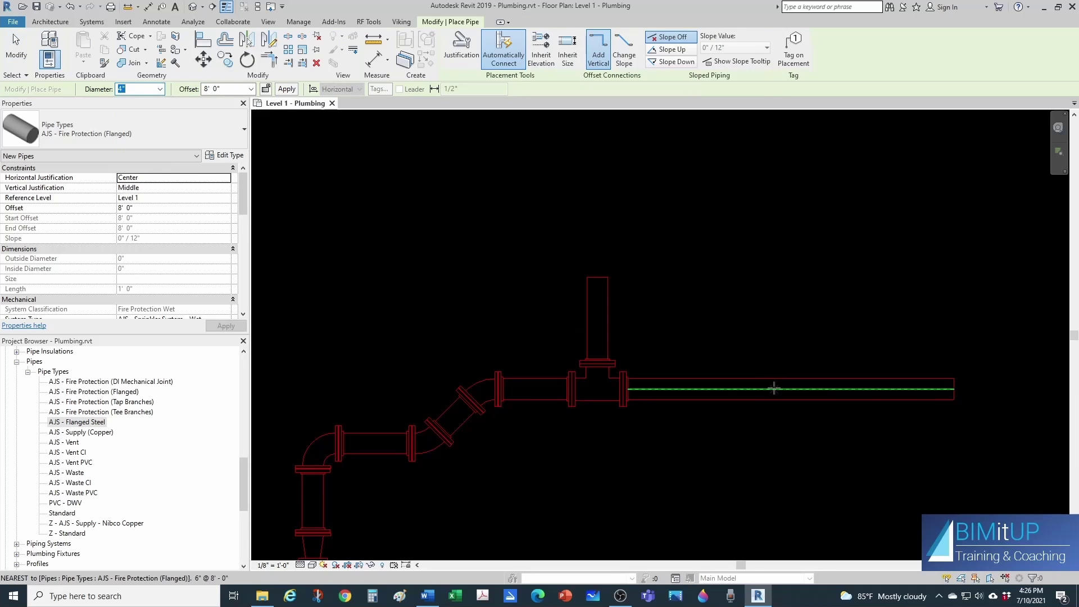
pyautogui.click(773, 388)
pyautogui.click(772, 279)
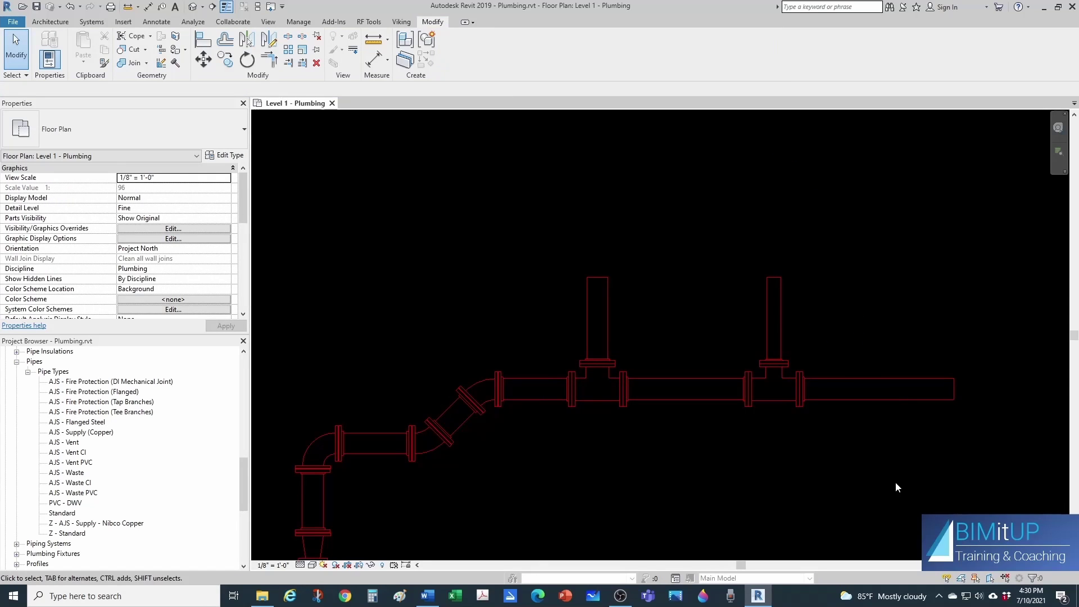
pyautogui.scroll(1, 841, 429)
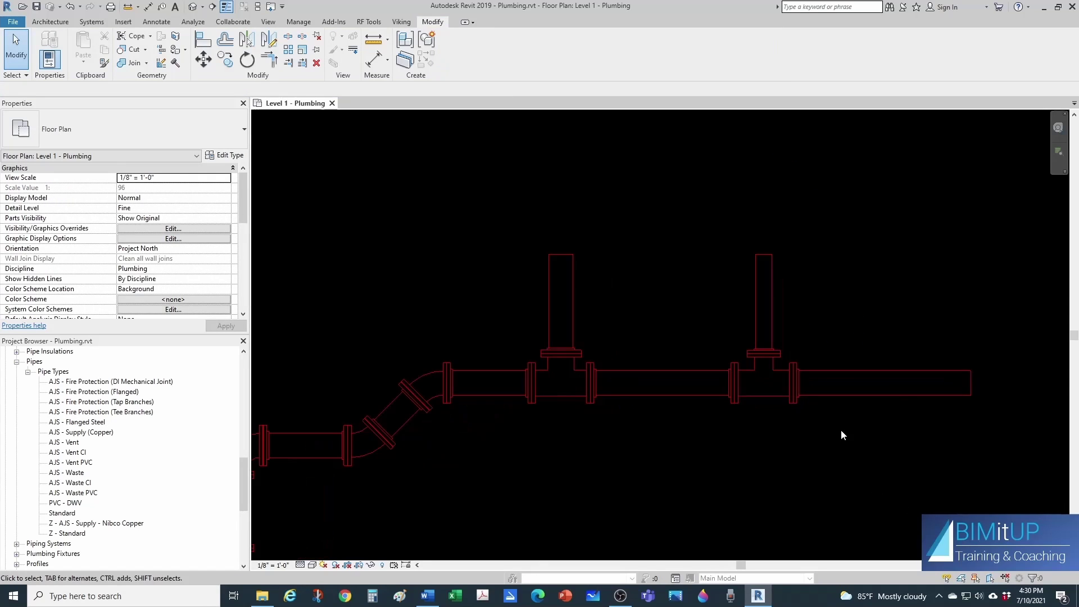
pyautogui.moveTo(841, 430); pyautogui.dragTo(810, 445, button='middle')
pyautogui.scroll(-1, 787, 339)
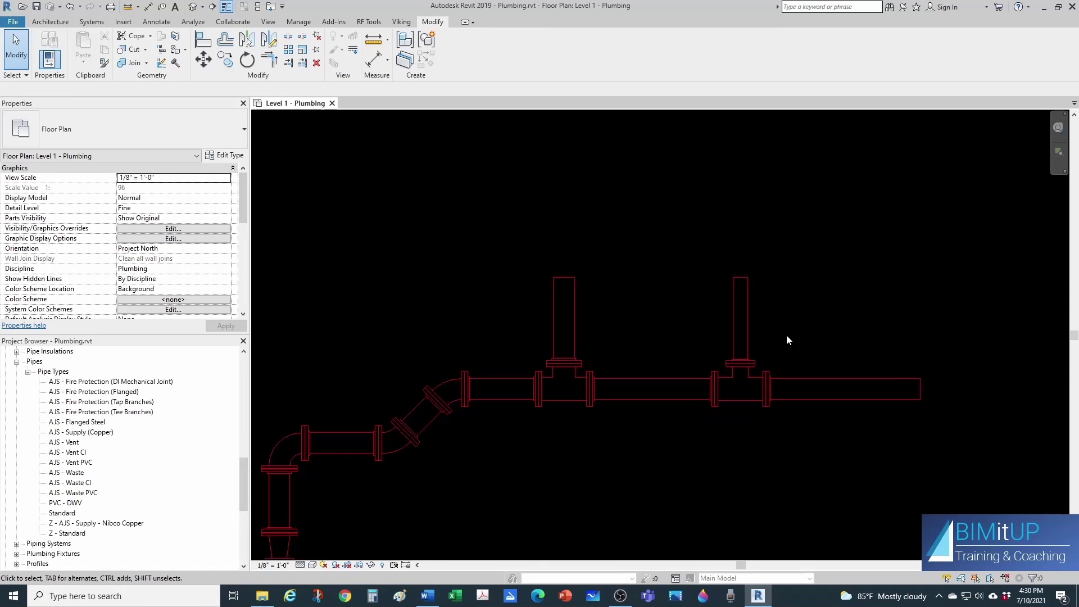
pyautogui.scroll(1, 654, 371)
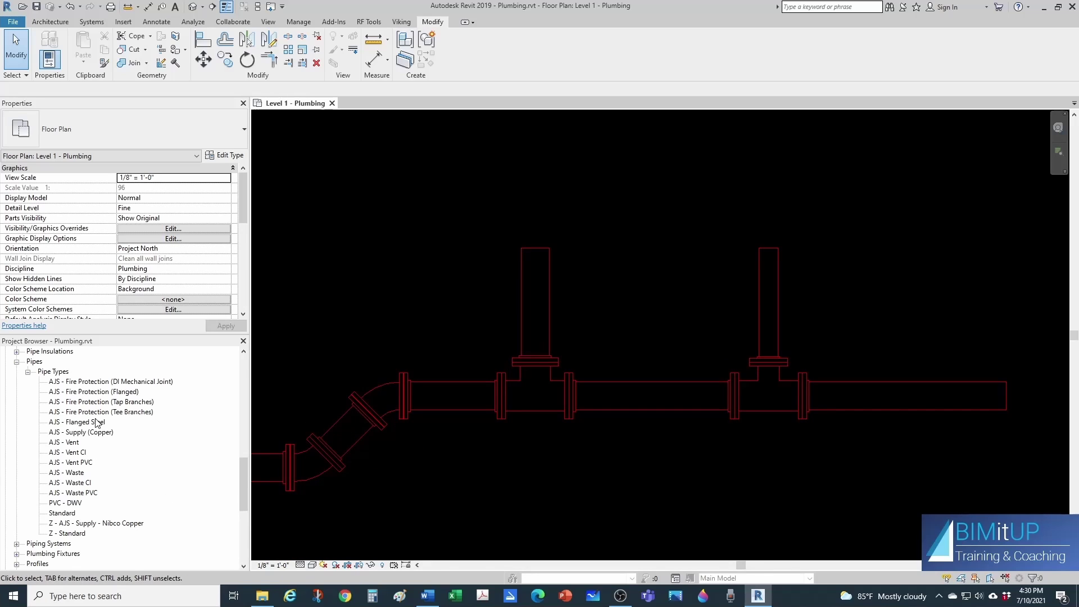
pyautogui.click(94, 422)
pyautogui.rightClick(96, 422)
pyautogui.click(141, 516)
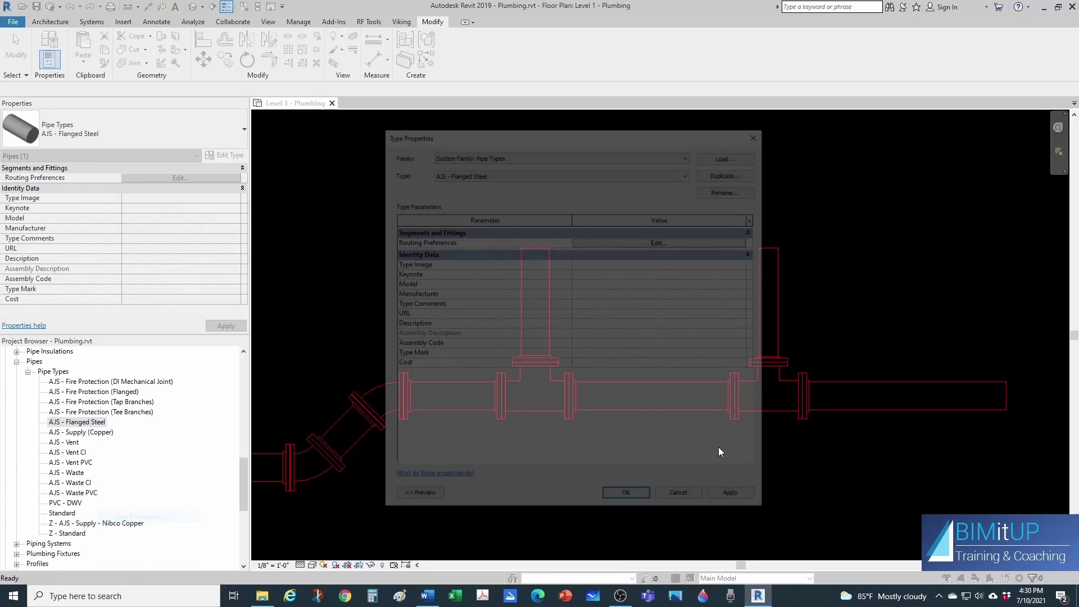
pyautogui.click(657, 306)
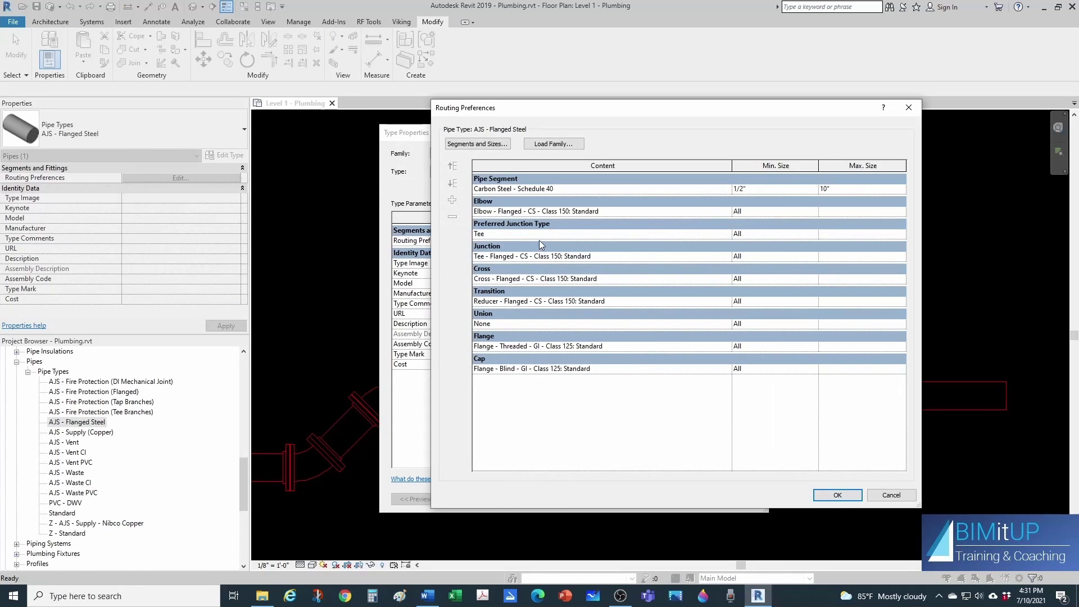
pyautogui.click(504, 257)
pyautogui.click(452, 200)
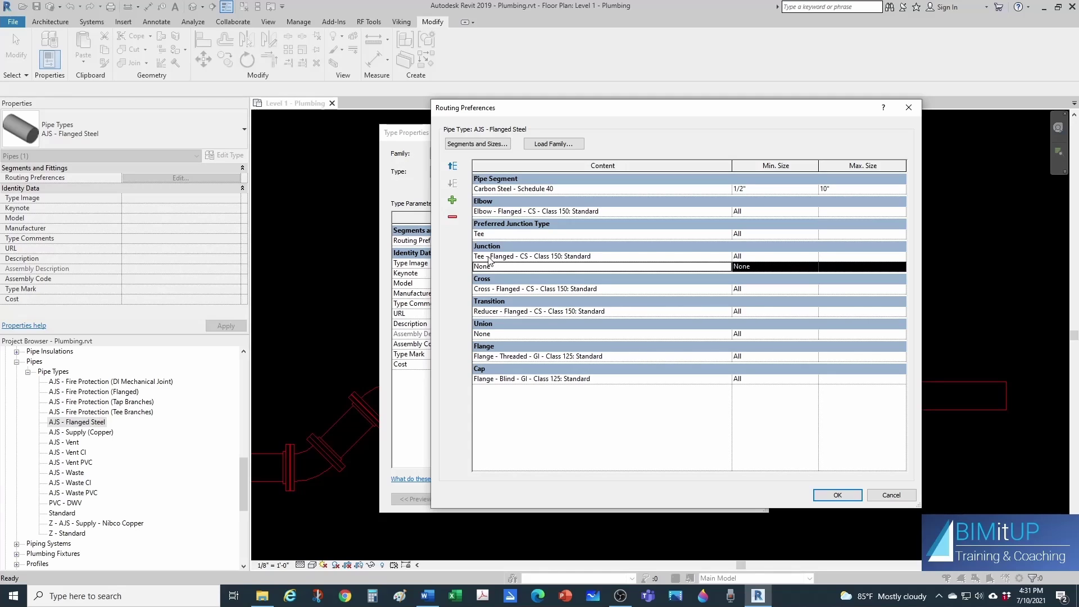
pyautogui.click(725, 268)
pyautogui.scroll(-3, 626, 296)
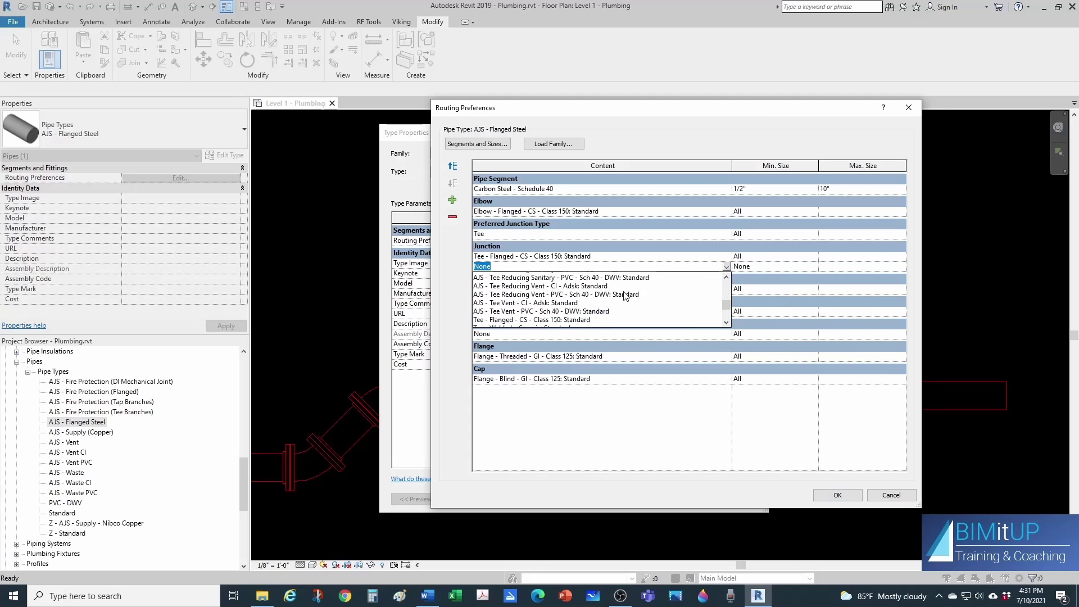
pyautogui.scroll(-2, 626, 297)
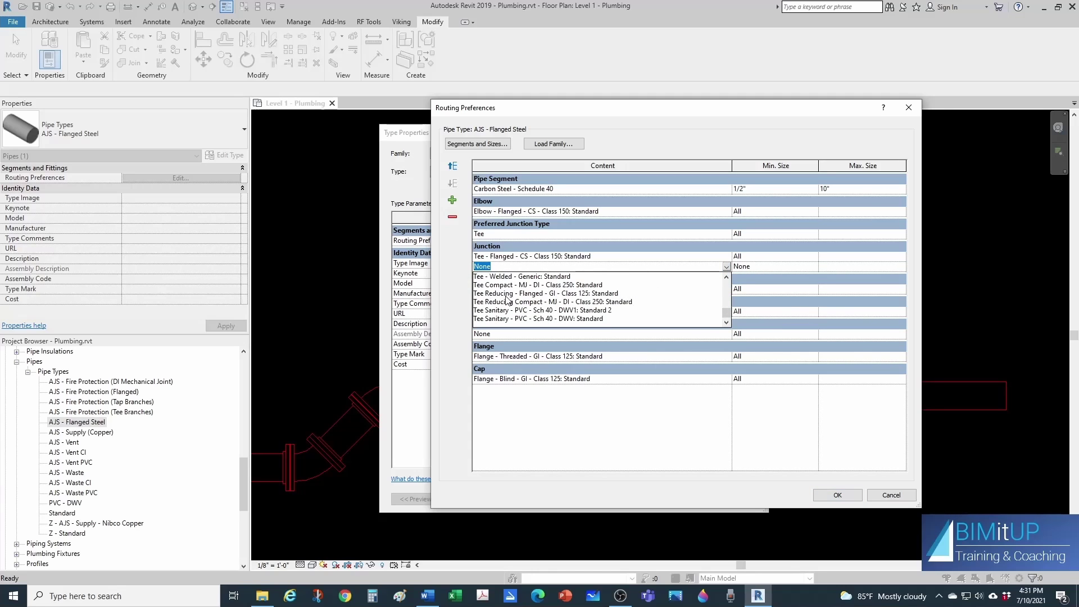
pyautogui.click(531, 293)
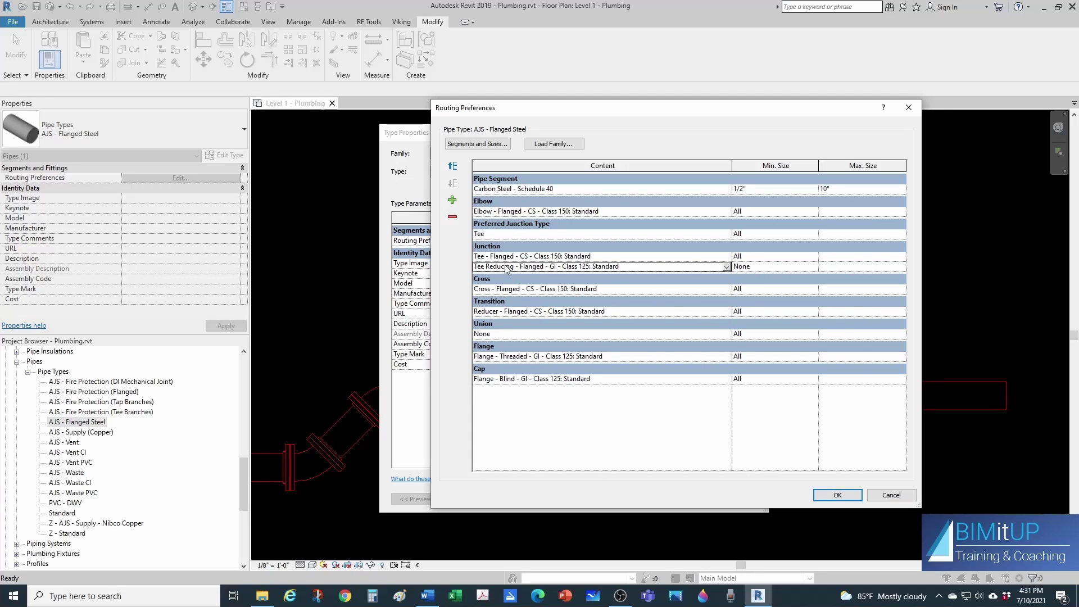
pyautogui.click(453, 166)
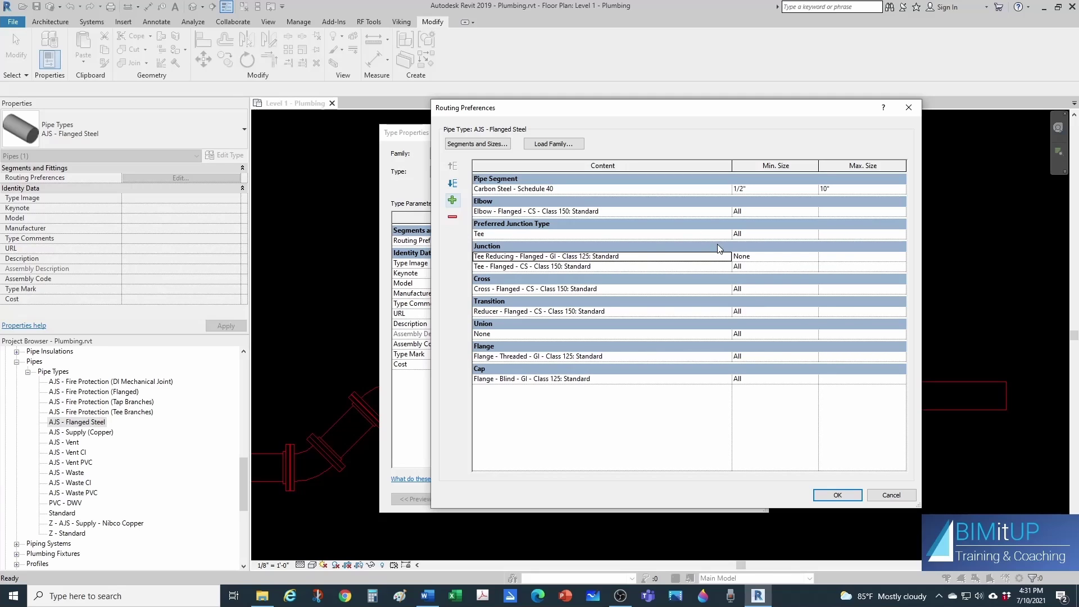
pyautogui.click(890, 492)
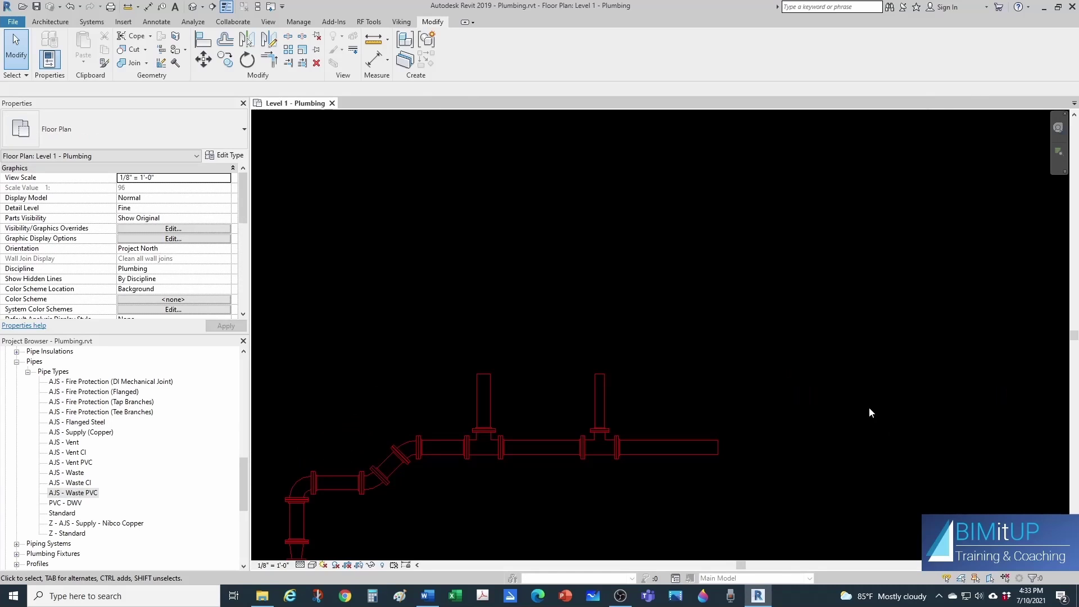
# Step: Duplicate the Standard pipe type and rename the copy 'Flange Test'
pyautogui.click(62, 513)
pyautogui.rightClick(63, 513)
pyautogui.click(107, 374)
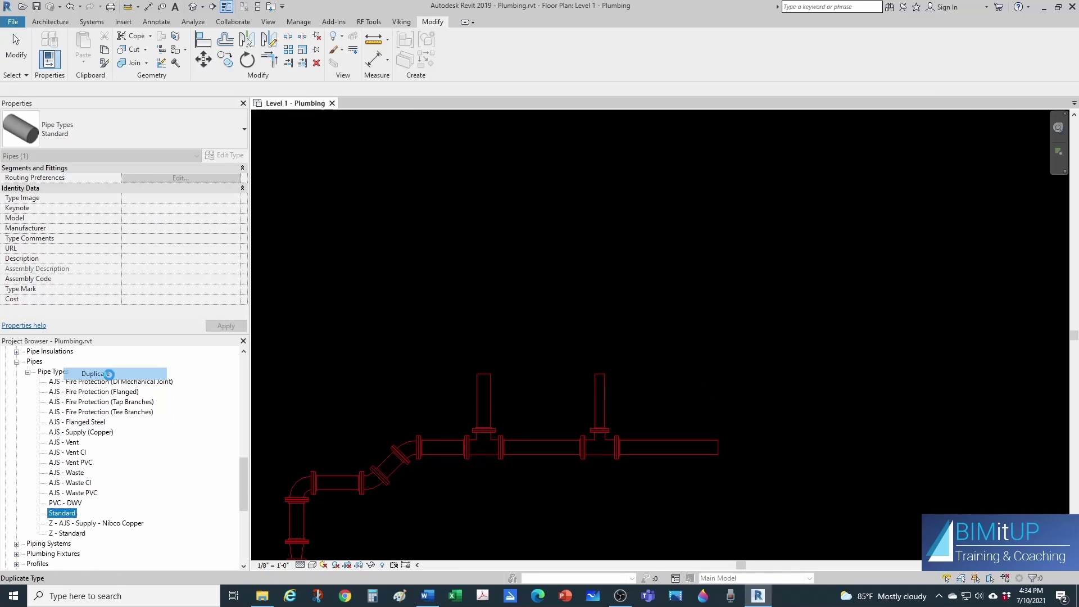
pyautogui.rightClick(70, 524)
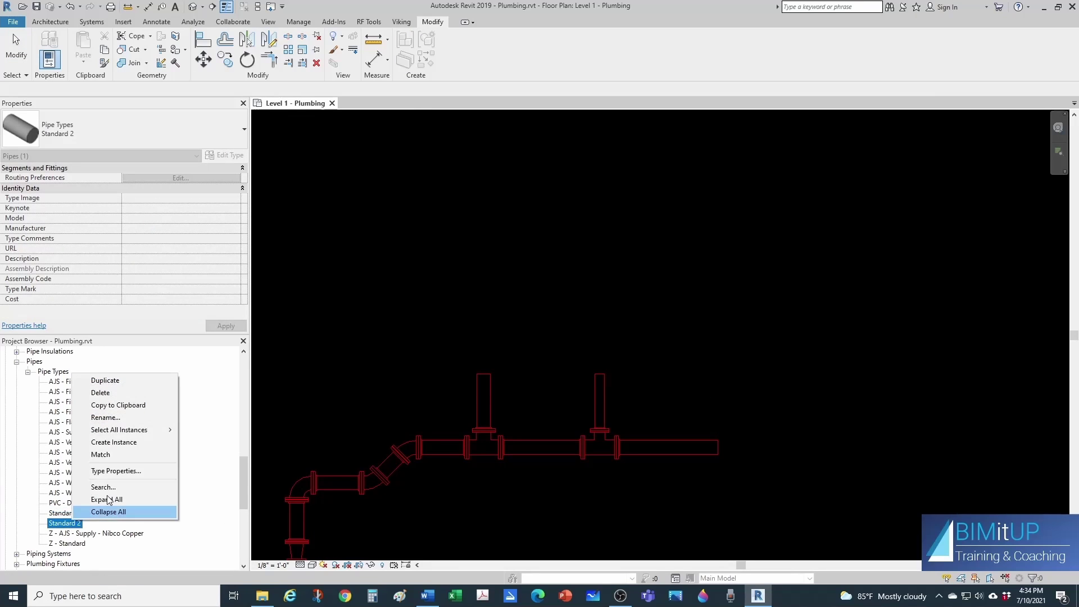
pyautogui.click(120, 416)
pyautogui.write('Fla')
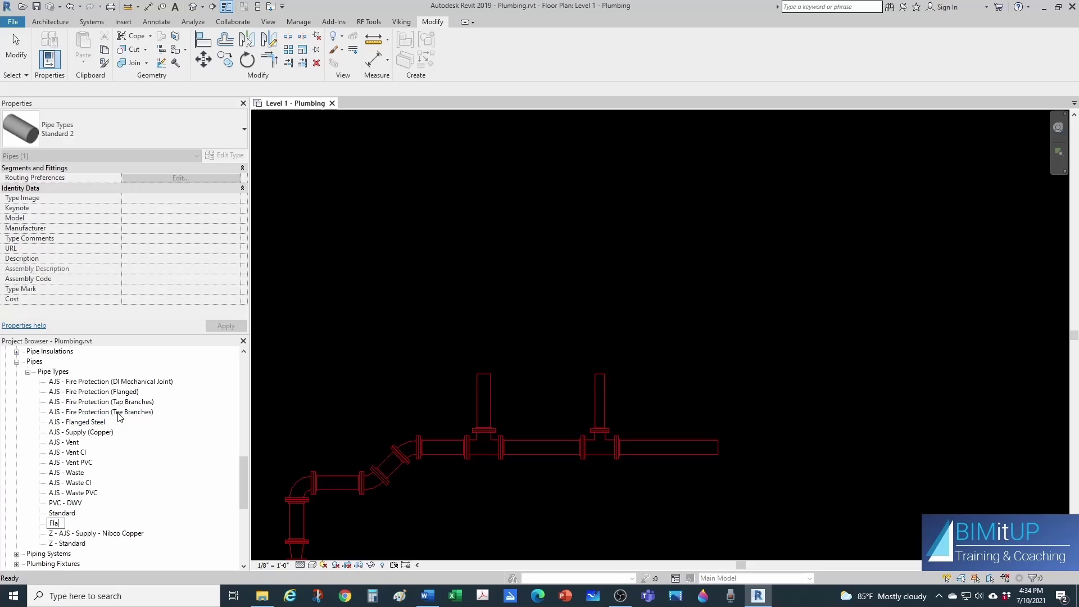
pyautogui.write('nge Test')
pyautogui.press('Return')
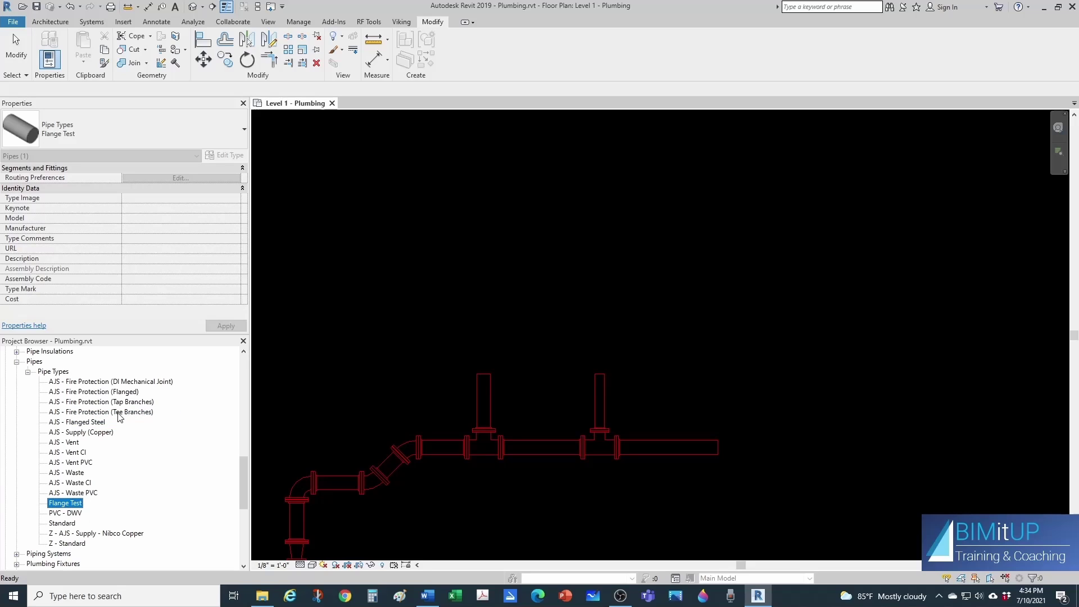
# Step: In Flange Test's routing preferences, set the segment to Carbon Steel - Schedule 40
pyautogui.rightClick(76, 504)
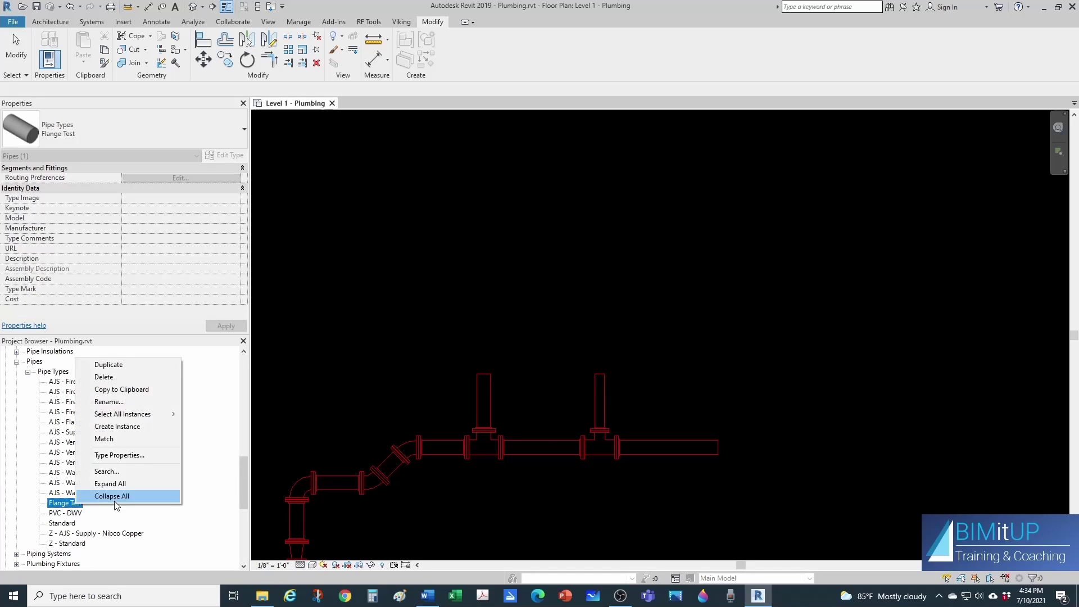
pyautogui.click(98, 454)
pyautogui.click(632, 243)
pyautogui.click(726, 188)
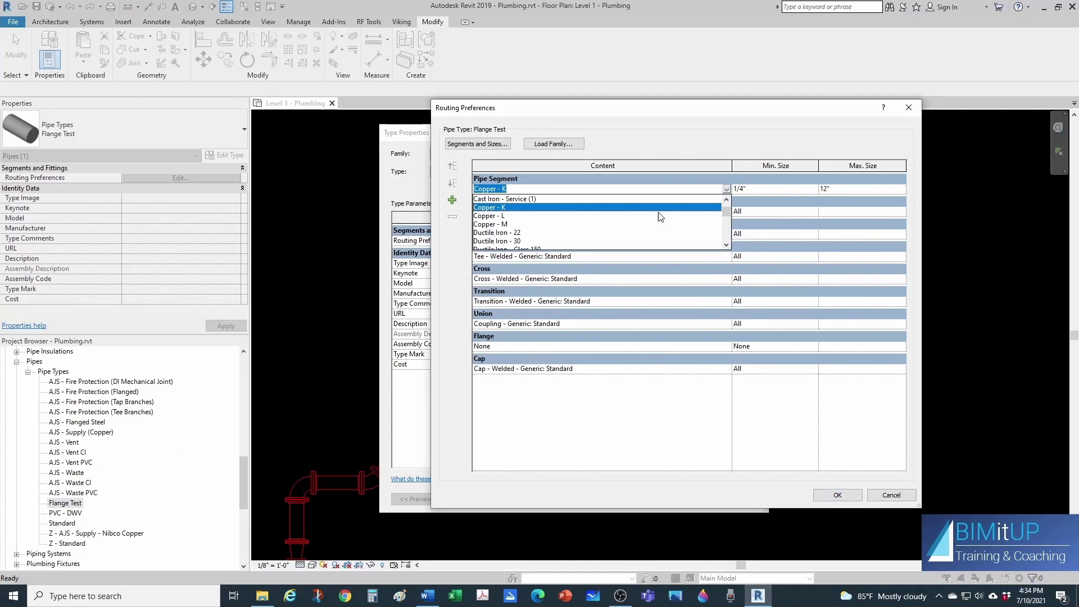
pyautogui.scroll(2, 562, 213)
pyautogui.click(544, 204)
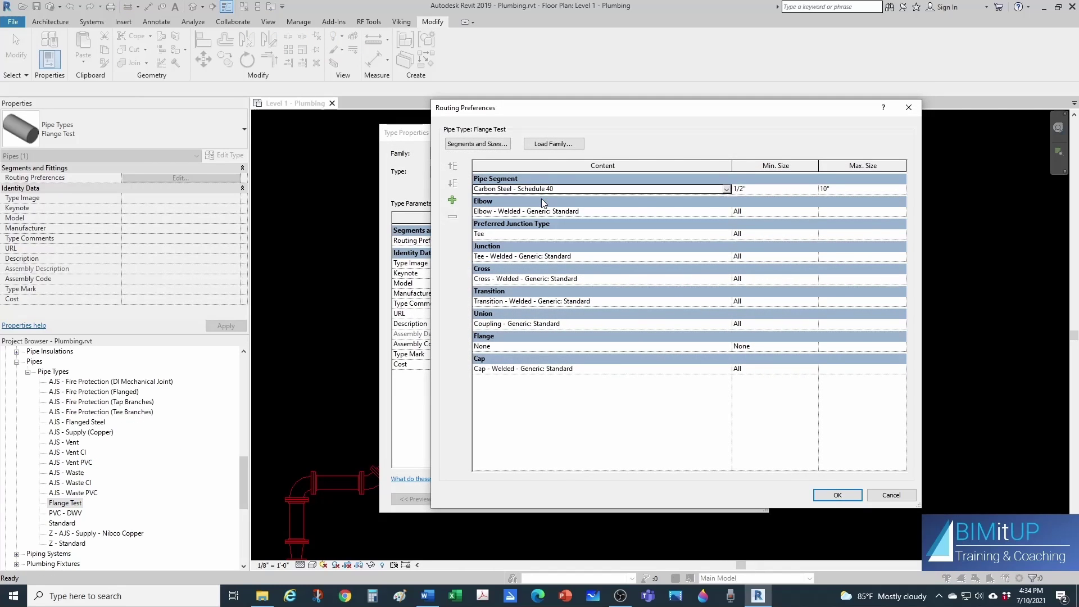
# Step: Set the elbow to Elbow - Flanged - CS - Class 150 and the union to None, then confirm
pyautogui.click(723, 214)
pyautogui.click(726, 211)
pyautogui.click(524, 255)
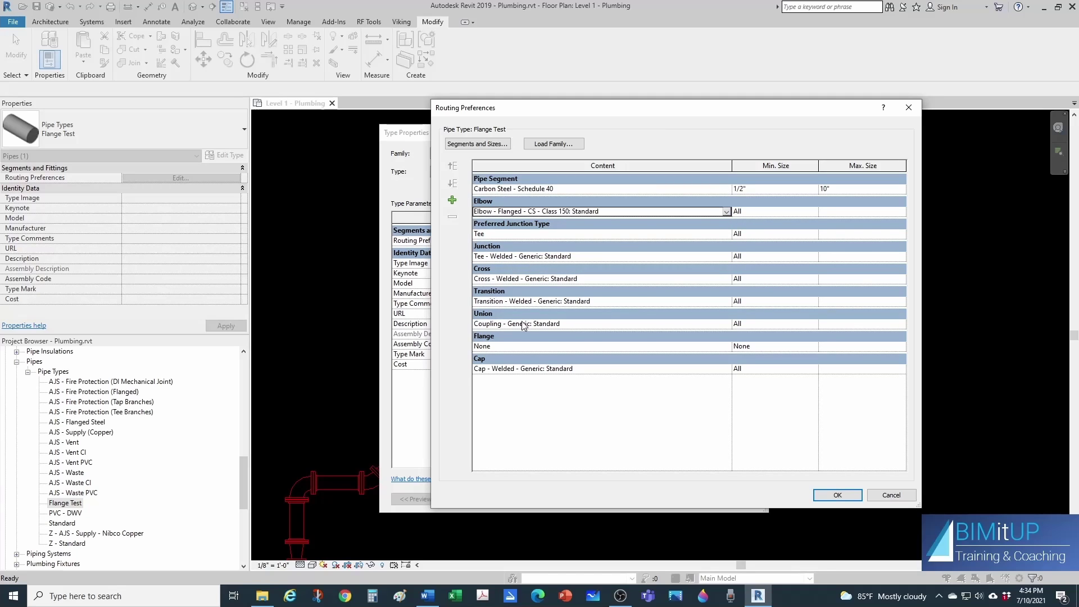
pyautogui.click(726, 324)
pyautogui.click(726, 324)
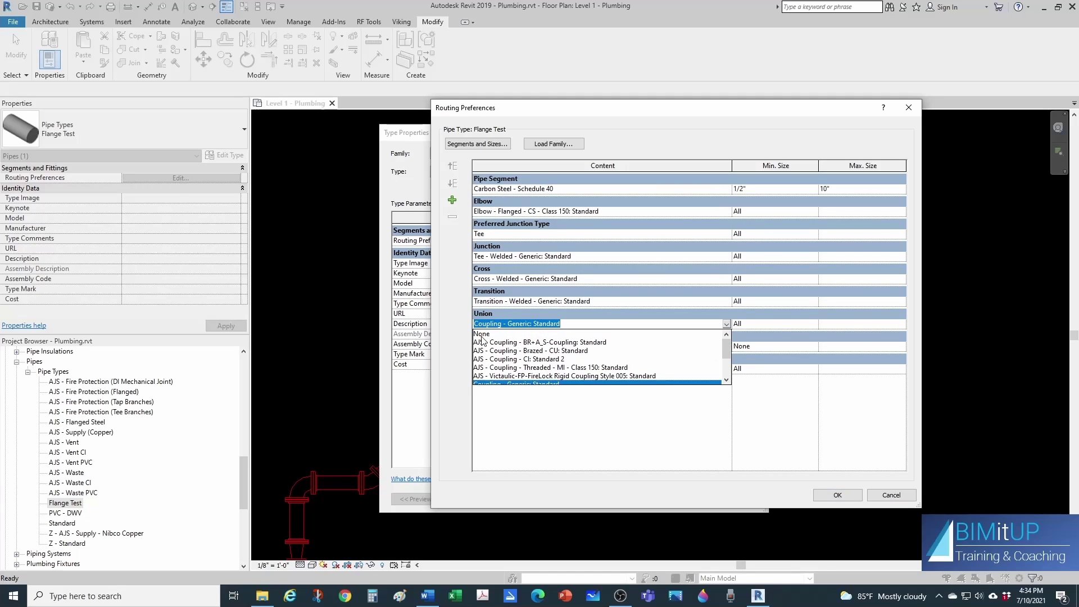
pyautogui.click(517, 334)
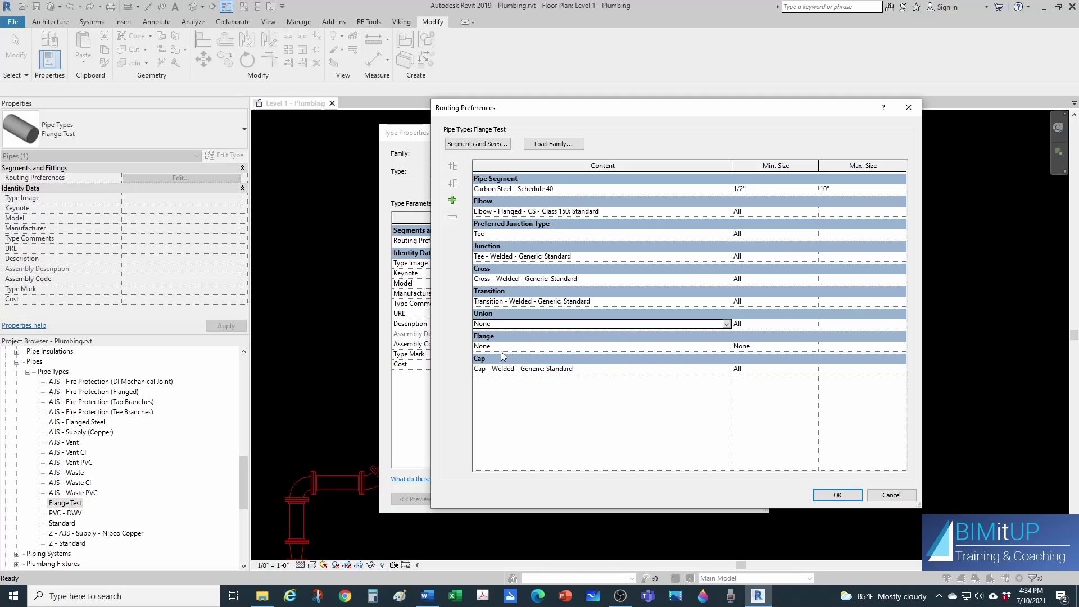
pyautogui.click(838, 495)
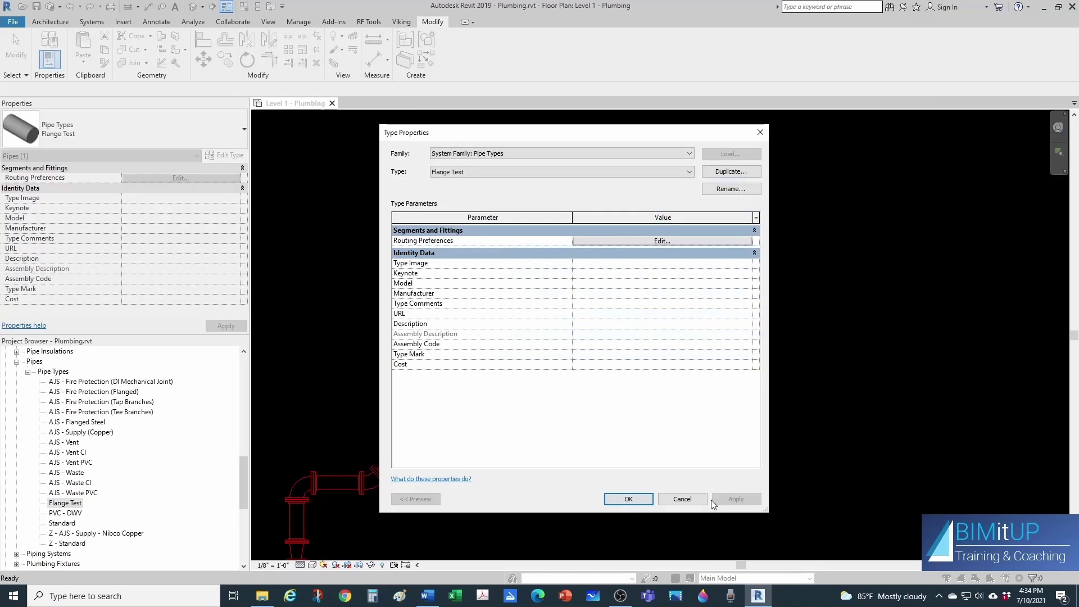
pyautogui.click(624, 497)
# Step: With PI and the Flange Test type, draw a horizontal pipe turning 90° into an upward vertical run
pyautogui.press('Escape')
pyautogui.press('p')
pyautogui.press('i')
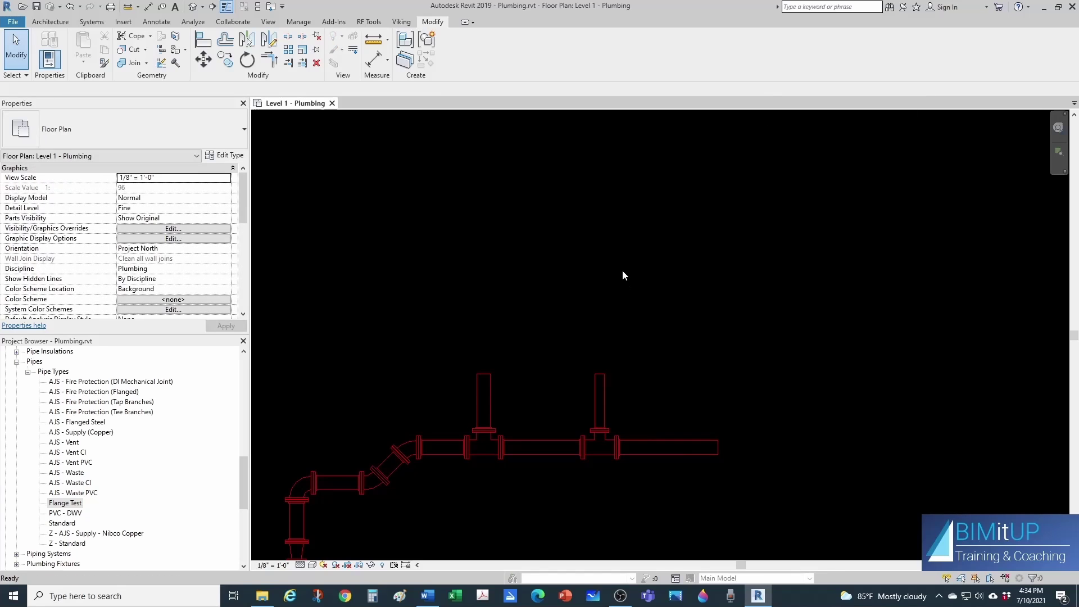
pyautogui.click(103, 140)
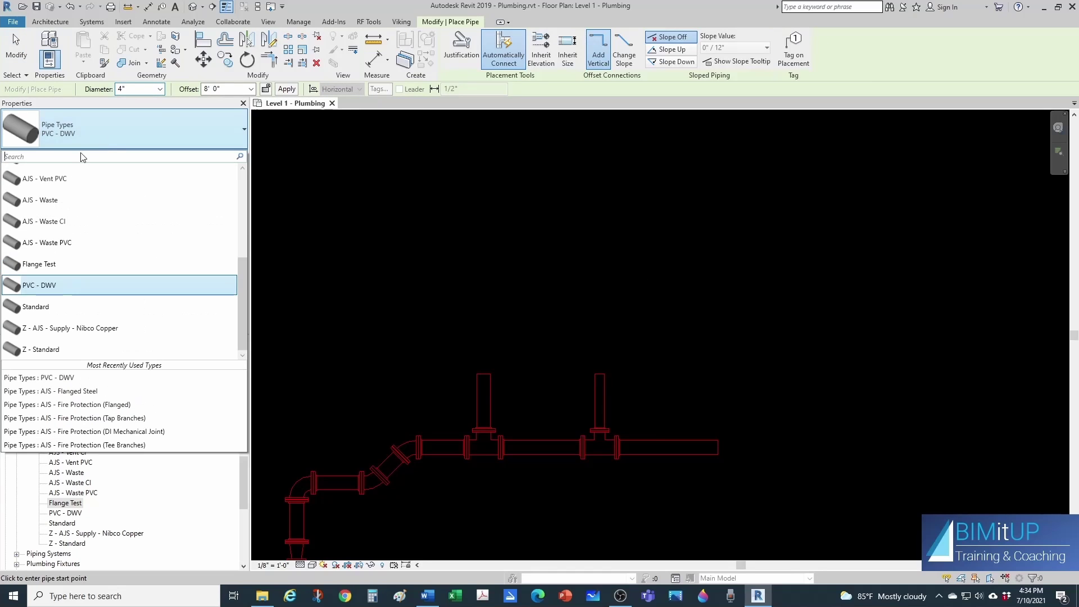
pyautogui.scroll(1, 52, 318)
pyautogui.click(45, 291)
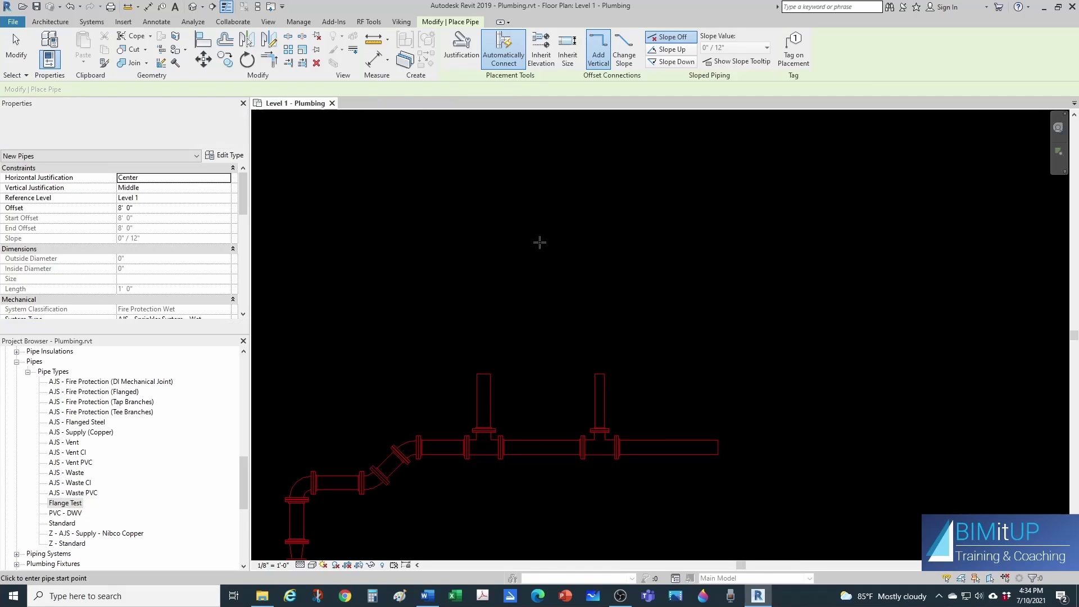
pyautogui.scroll(1, 652, 242)
pyautogui.click(611, 282)
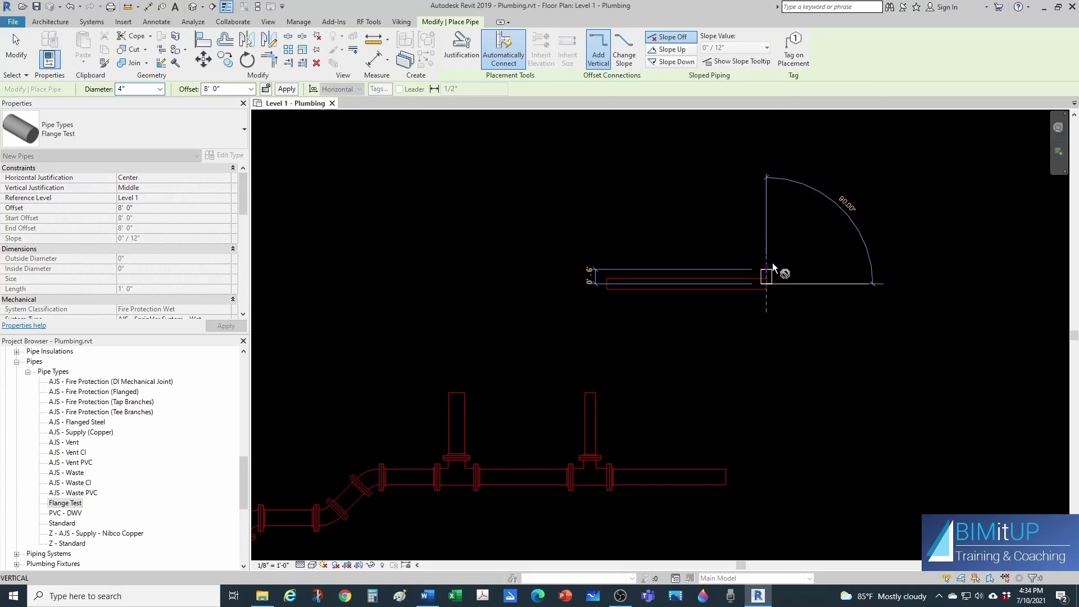
pyautogui.scroll(4, 762, 253)
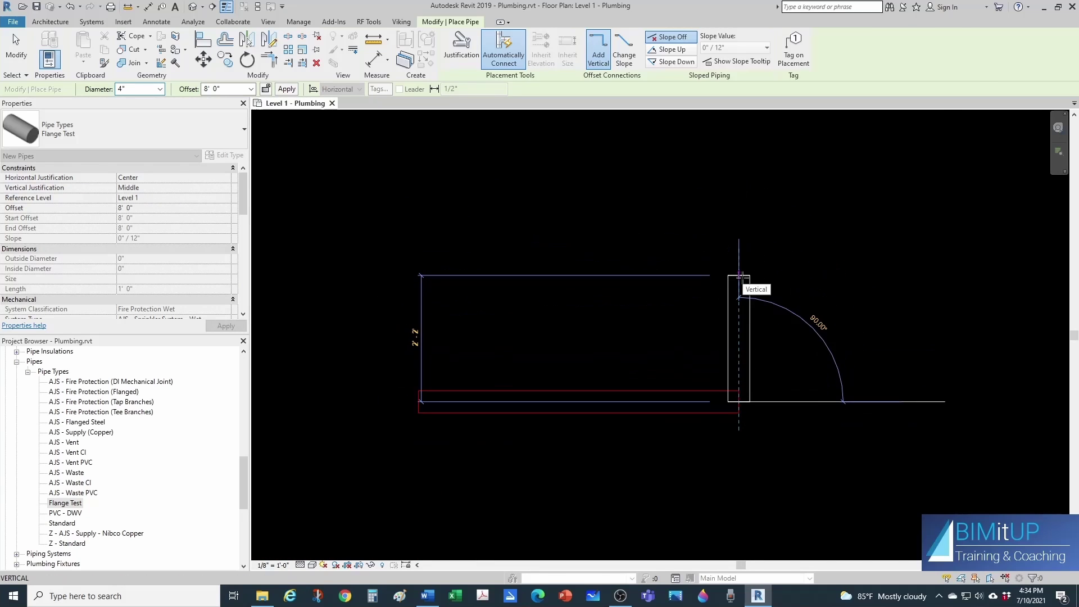
pyautogui.click(742, 278)
pyautogui.press('Escape')
pyautogui.press('Escape')
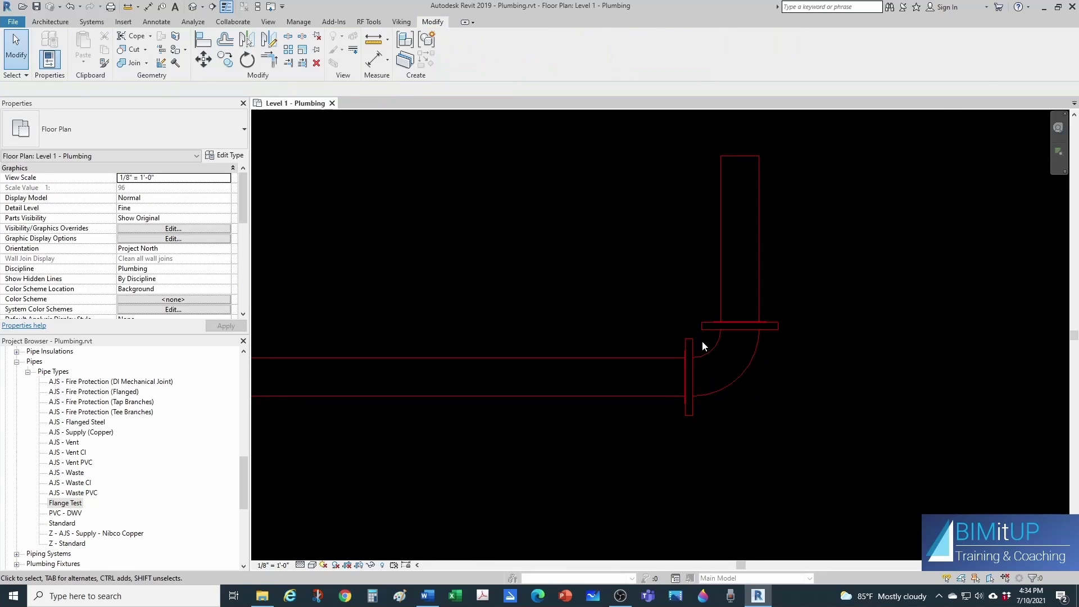
pyautogui.scroll(4, 705, 337)
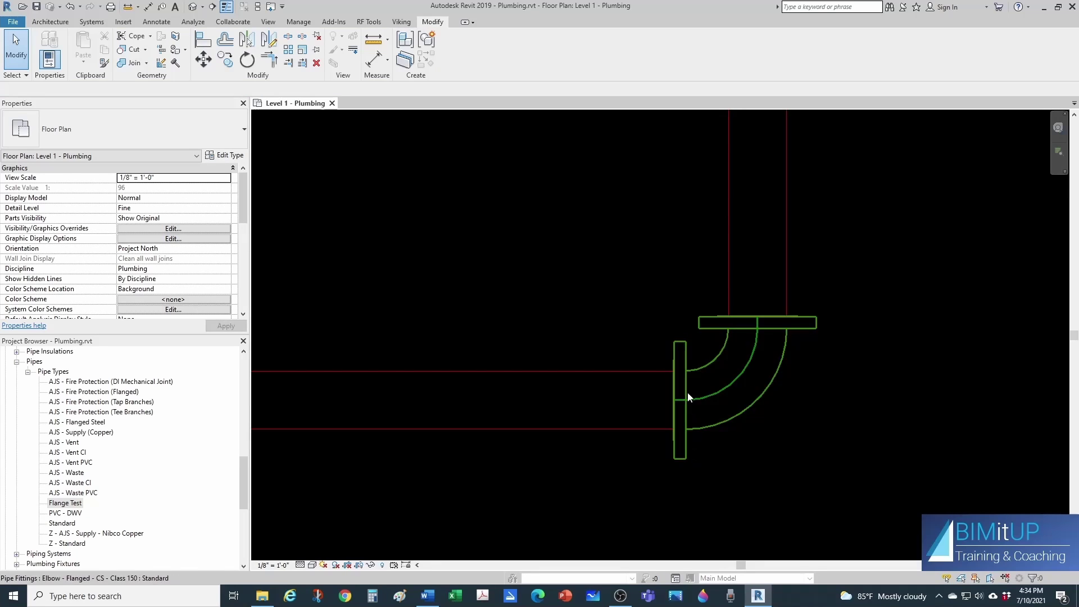
pyautogui.scroll(-6, 666, 319)
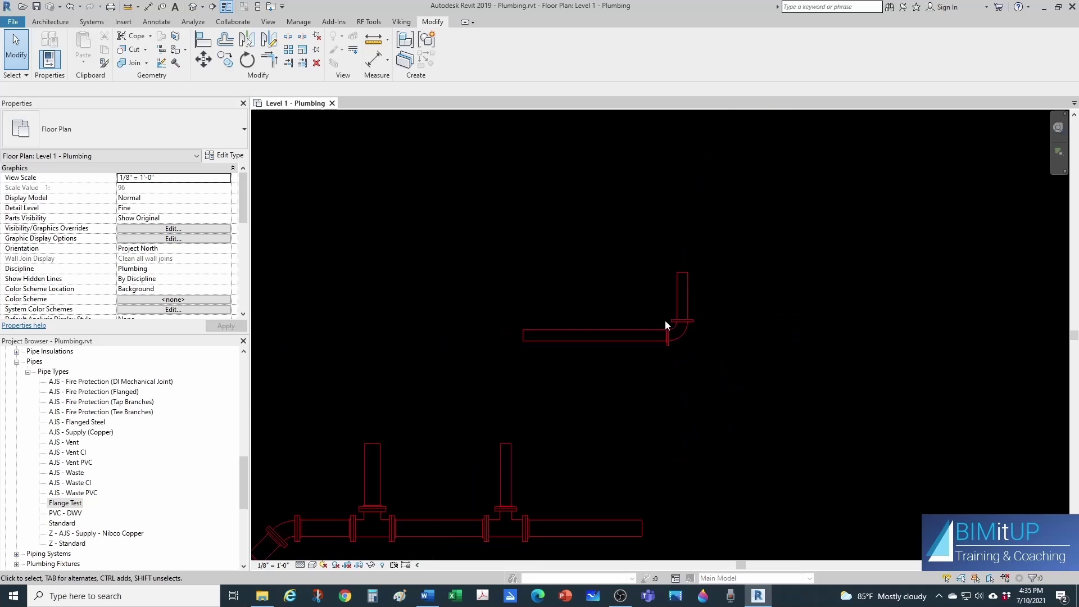
pyautogui.scroll(7, 489, 362)
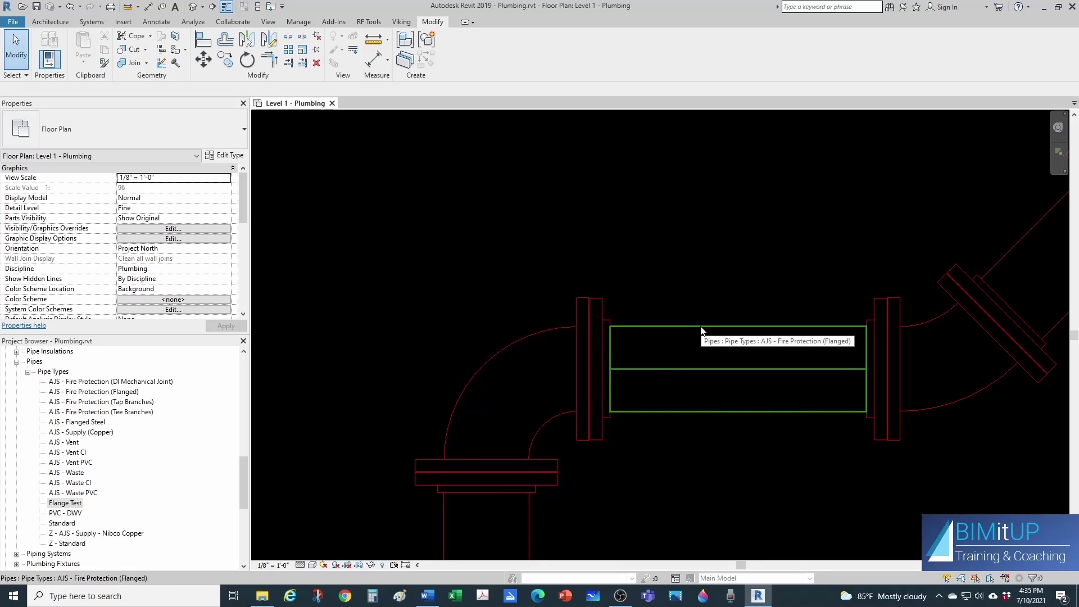
pyautogui.click(598, 324)
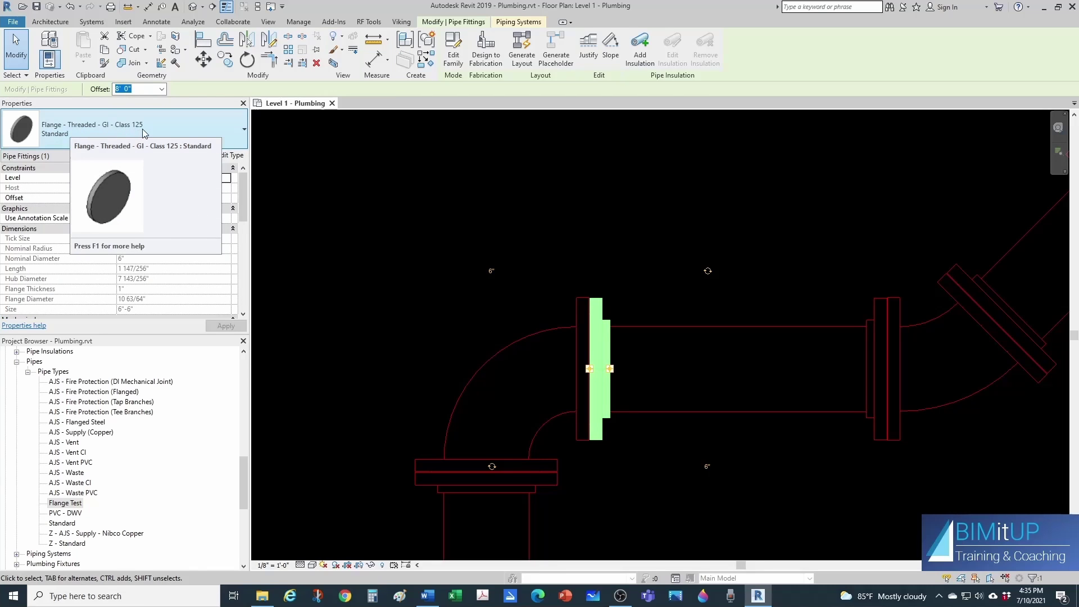
pyautogui.rightClick(77, 500)
pyautogui.click(68, 421)
pyautogui.click(599, 327)
pyautogui.click(311, 422)
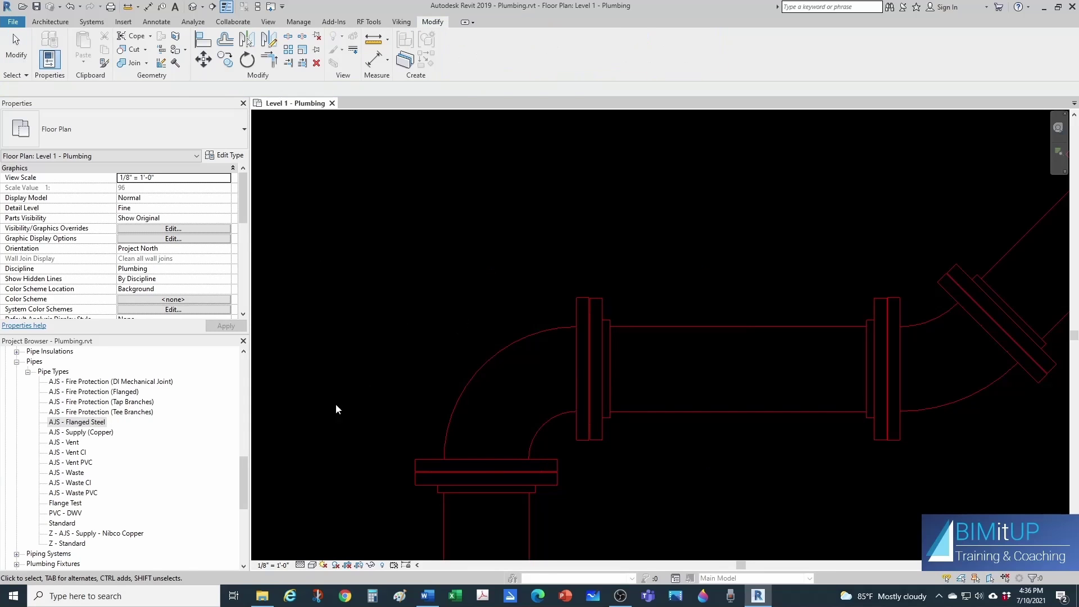
pyautogui.click(94, 422)
pyautogui.rightClick(94, 422)
pyautogui.click(131, 520)
pyautogui.click(663, 242)
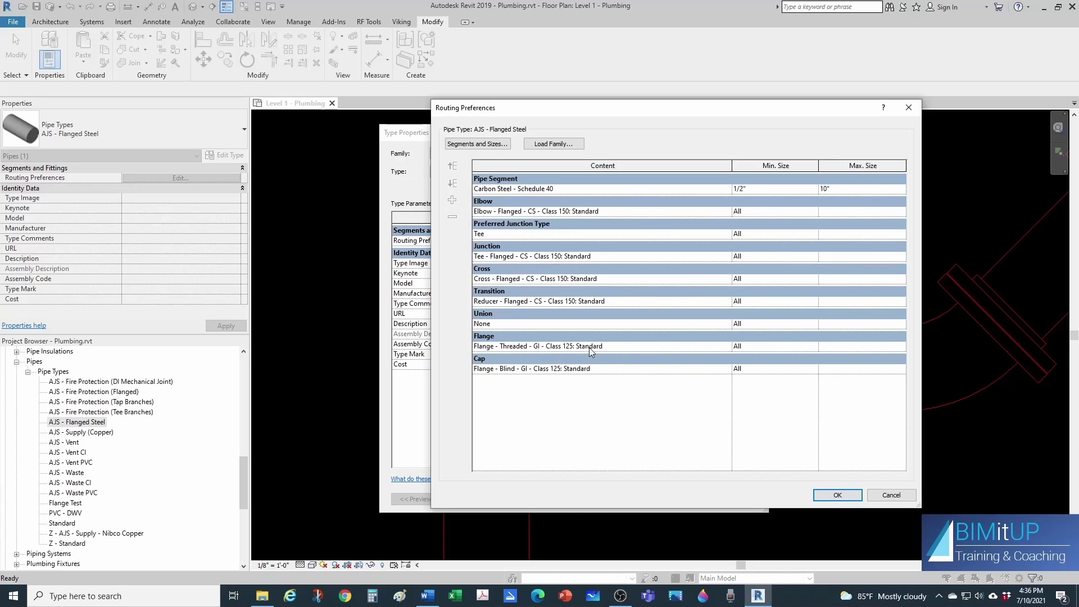
pyautogui.press('Escape')
pyautogui.press('Escape')
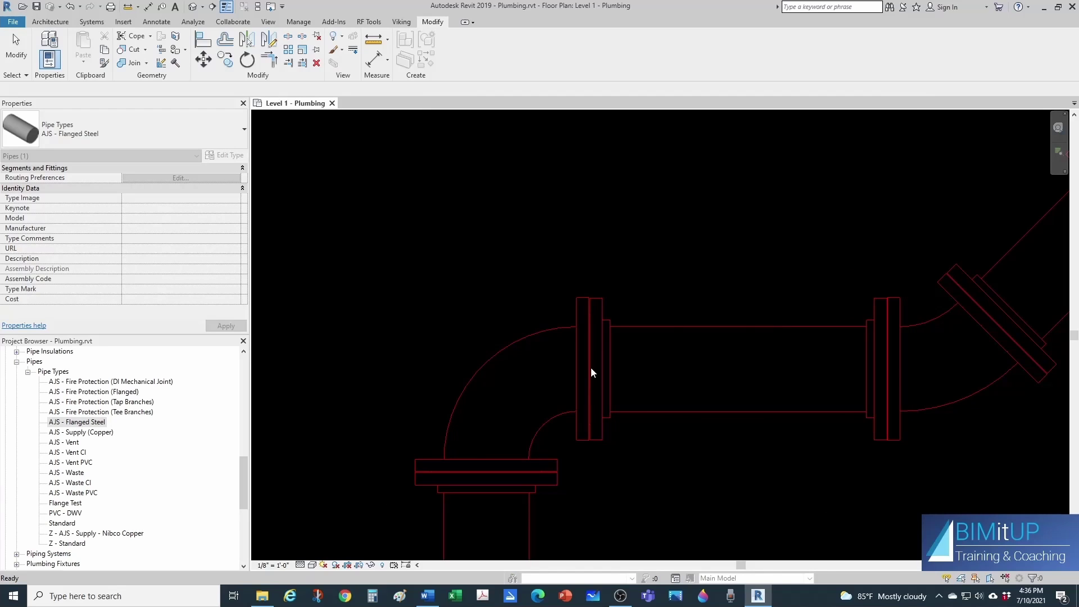
pyautogui.click(575, 325)
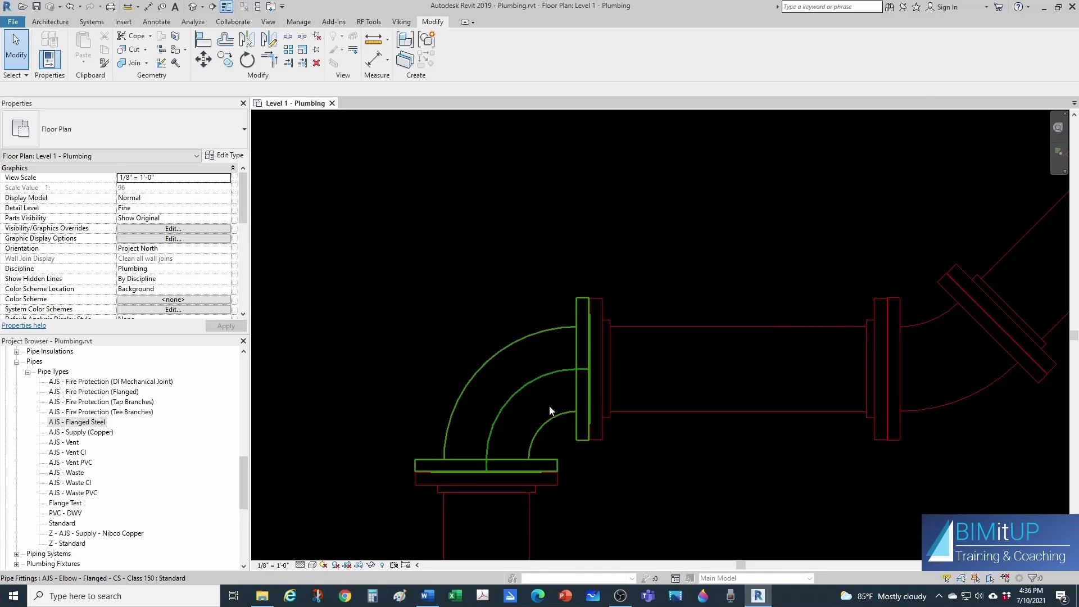
pyautogui.scroll(-5, 575, 386)
pyautogui.scroll(5, 700, 337)
pyautogui.scroll(4, 628, 233)
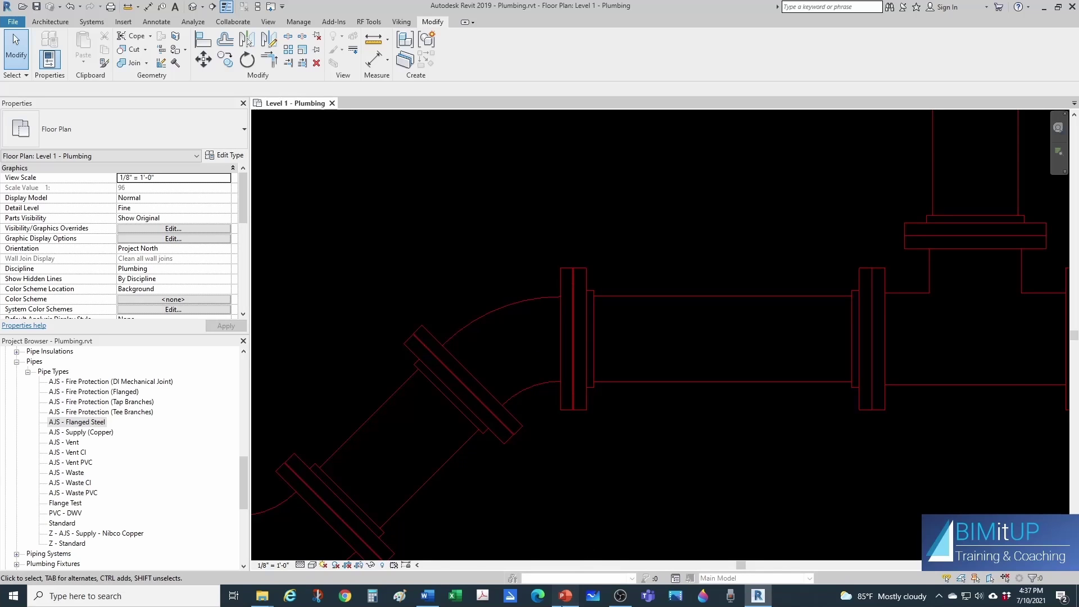
pyautogui.click(565, 595)
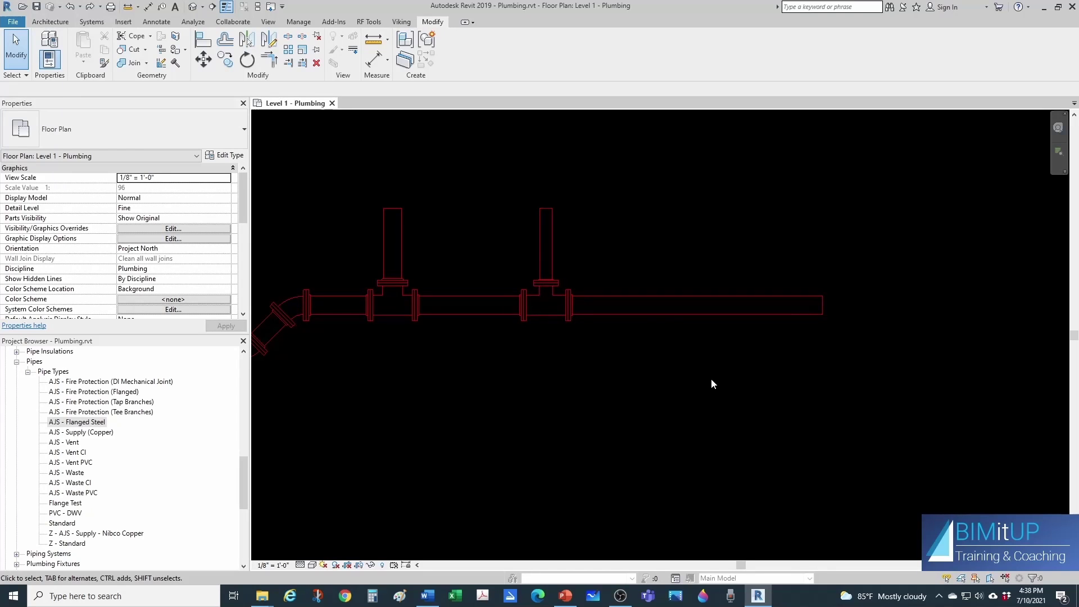
pyautogui.scroll(2, 677, 362)
pyautogui.scroll(-2, 677, 362)
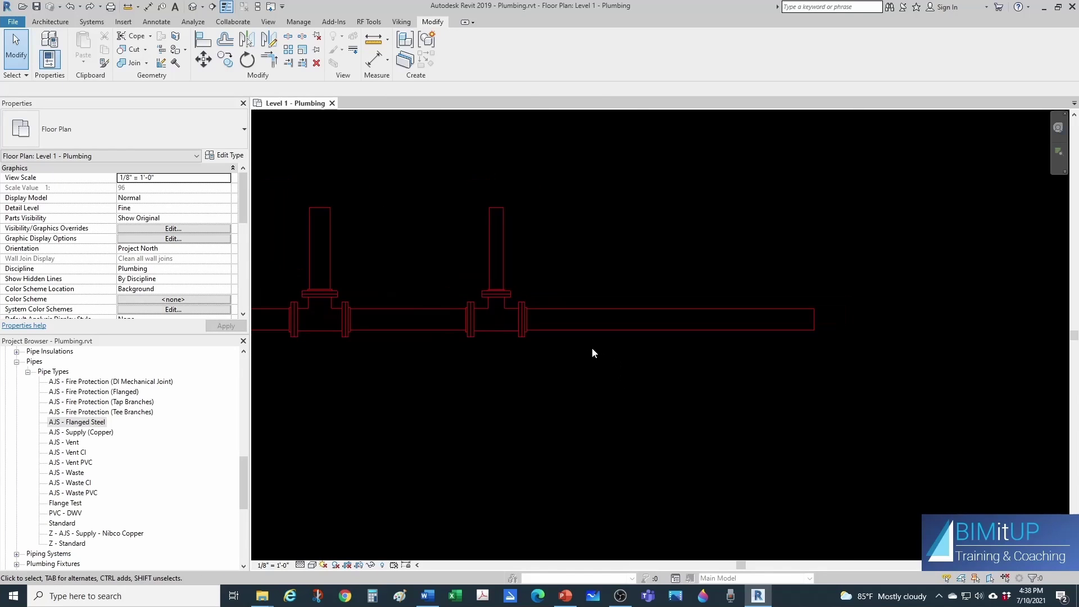
# Step: Use SL to split the main pipe's straight end at two points
pyautogui.press('s')
pyautogui.press('l')
pyautogui.scroll(1, 618, 340)
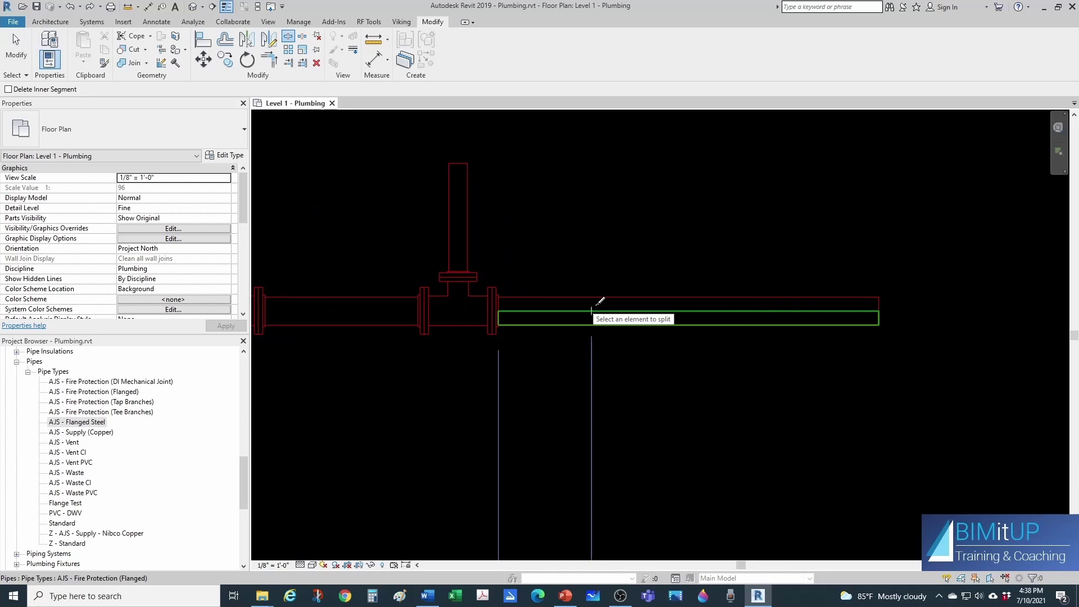
pyautogui.click(595, 306)
pyautogui.click(717, 311)
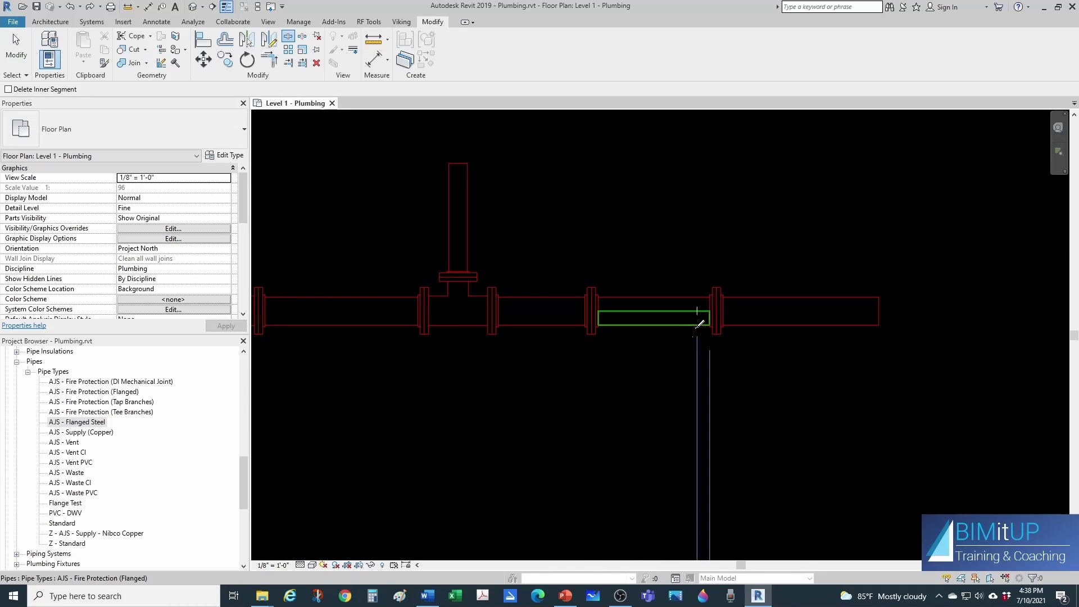
pyautogui.press('Escape')
pyautogui.scroll(3, 719, 315)
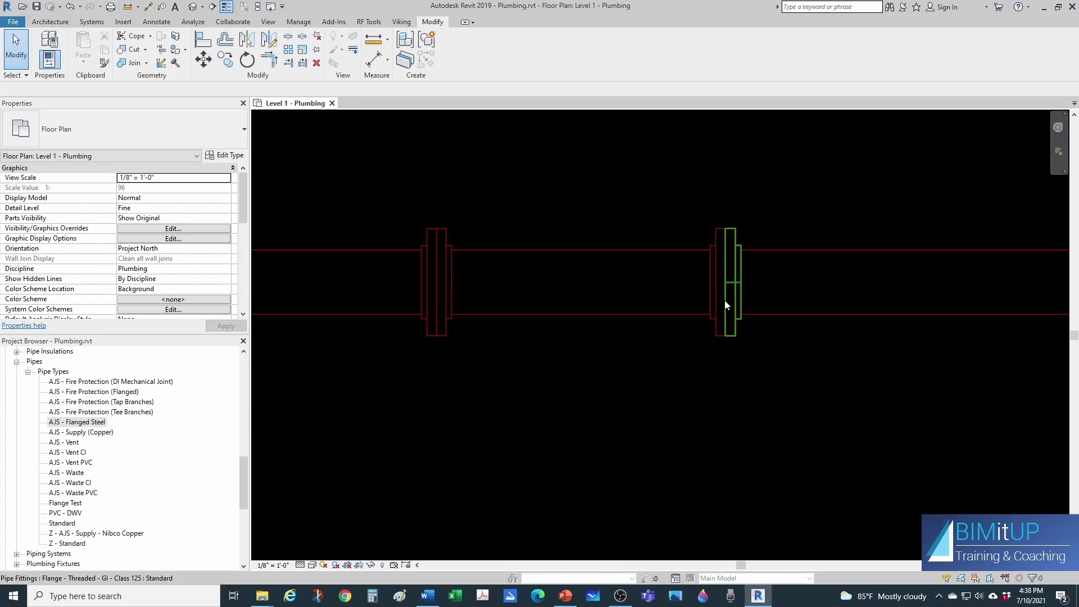
# Step: Select one of the newly inserted flanges to check its type, then recentre the plan
pyautogui.moveTo(697, 205); pyautogui.dragTo(781, 361)
pyautogui.click(770, 336)
pyautogui.click(733, 332)
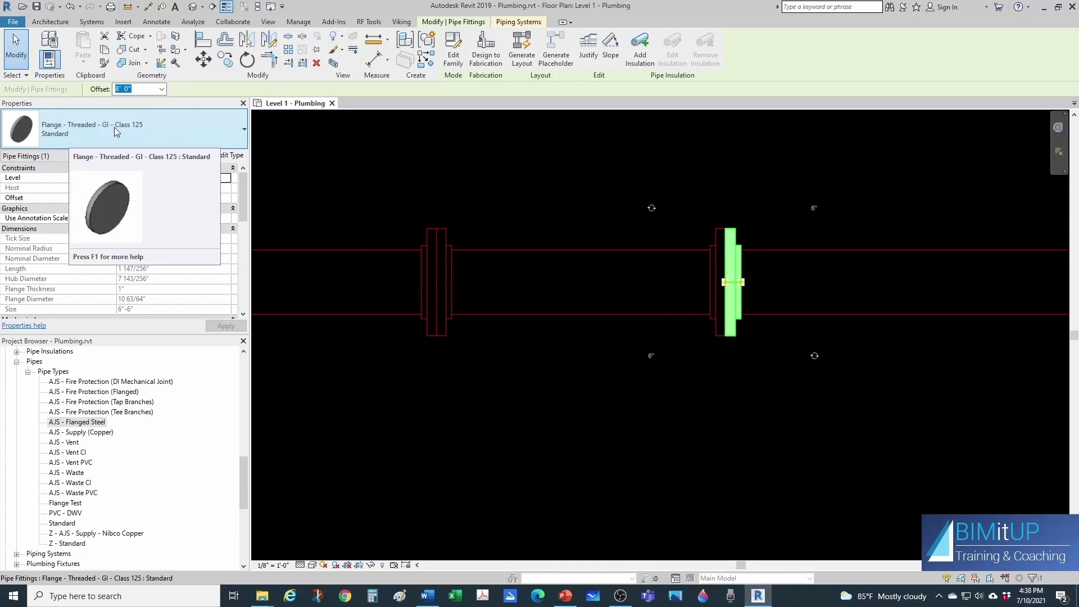
pyautogui.press('Escape')
pyautogui.scroll(-6, 604, 307)
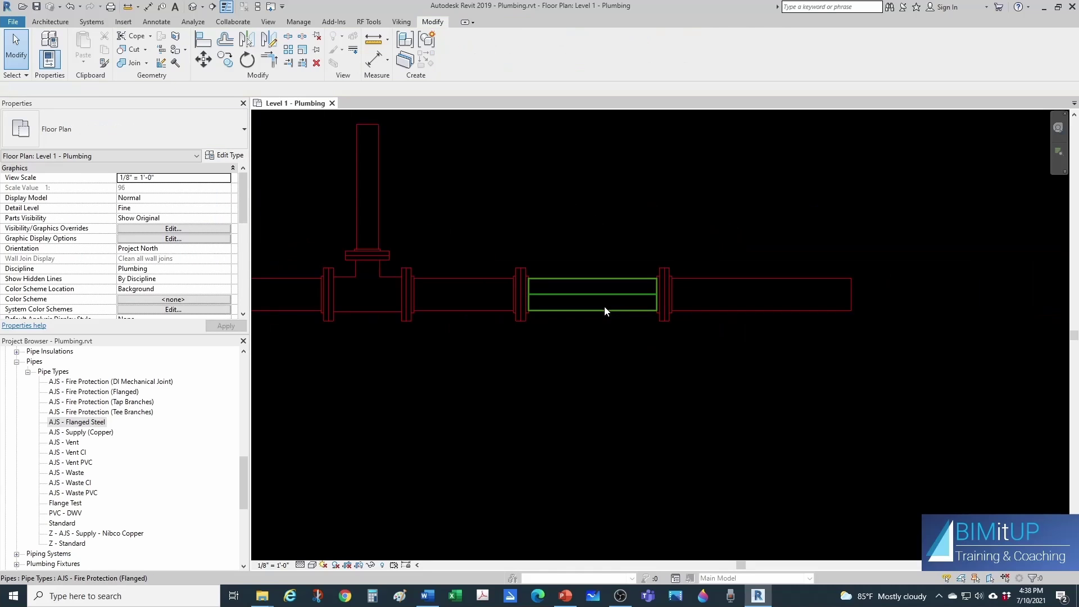
pyautogui.scroll(1, 455, 345)
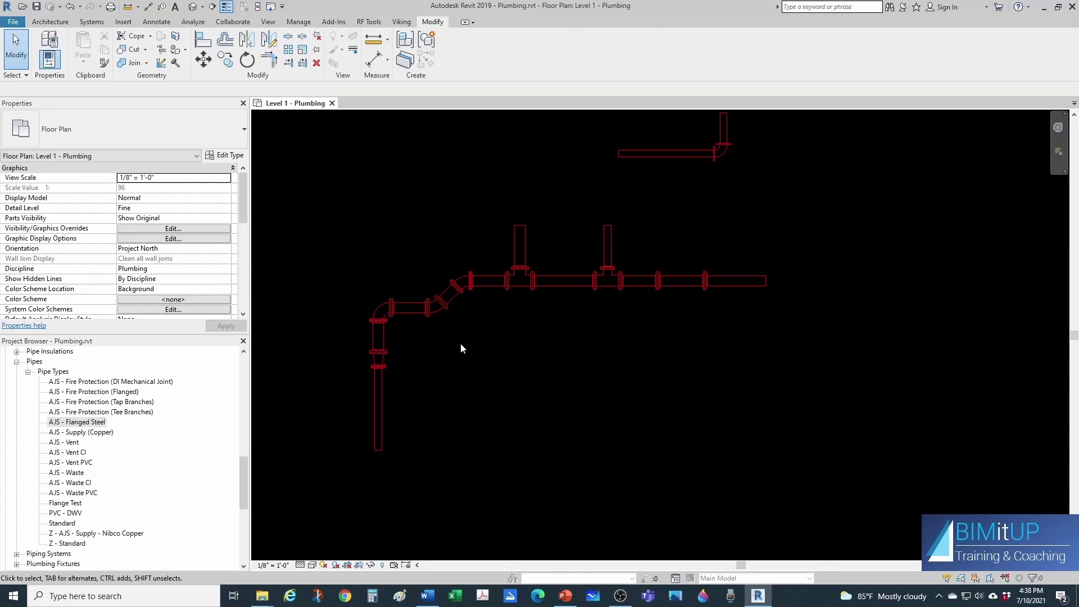
pyautogui.moveTo(471, 337); pyautogui.dragTo(486, 360, button='middle')
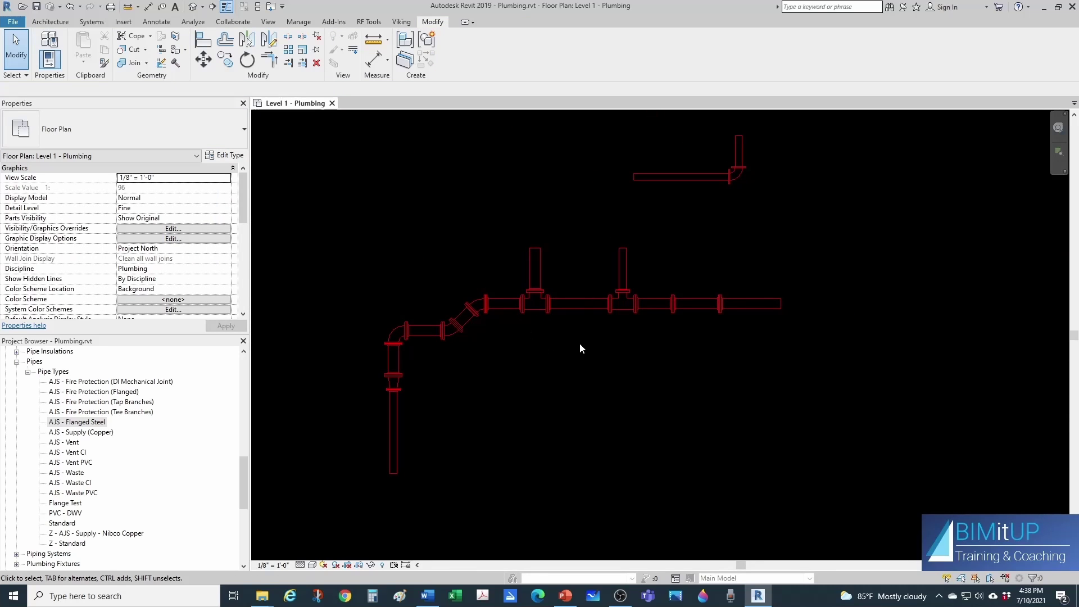